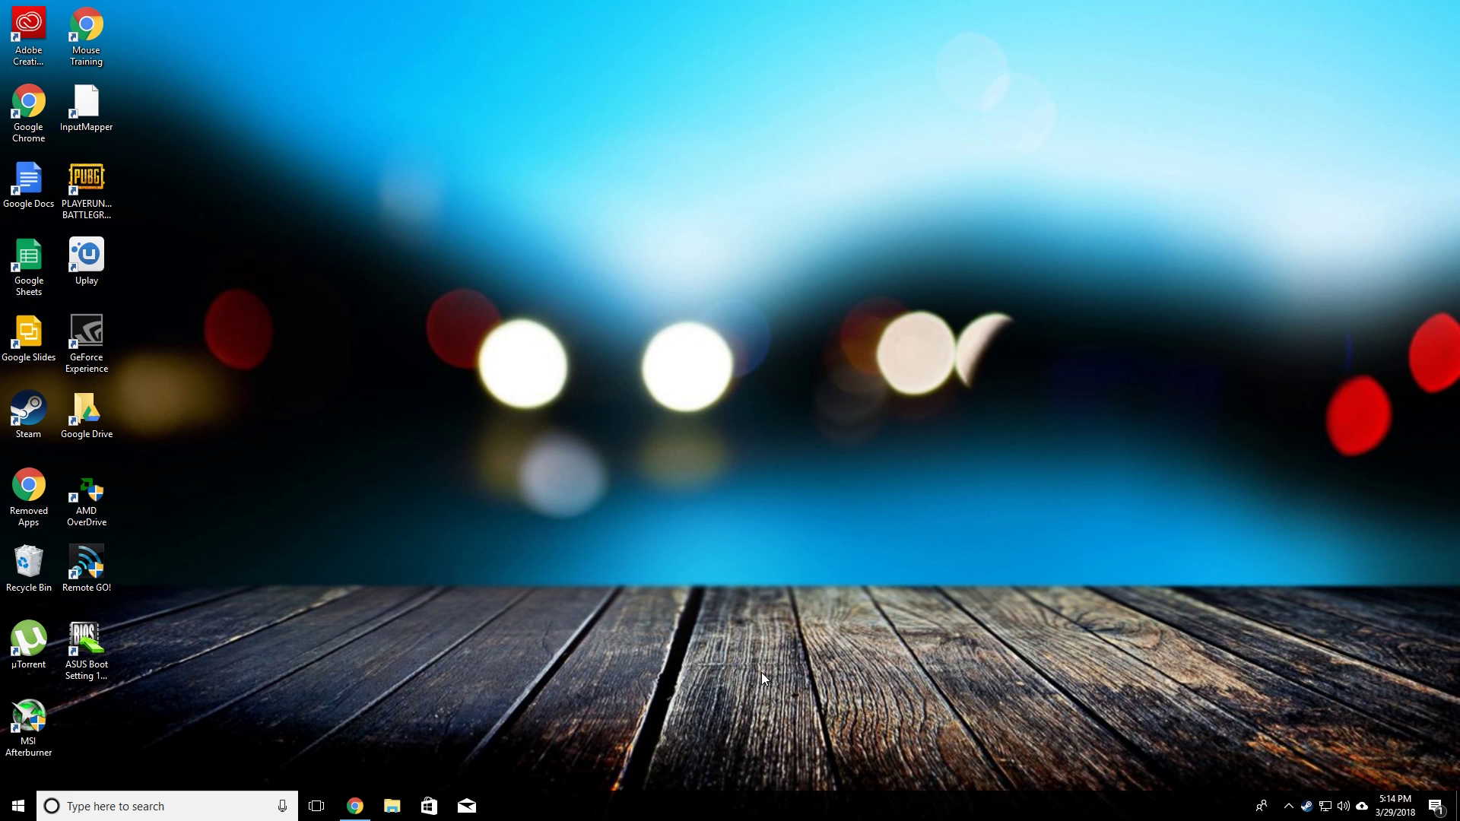
Restore Chrome and open the InputMapper 1.6.10 entry from the InputMapper 1.5 downloads list.
click(355, 806)
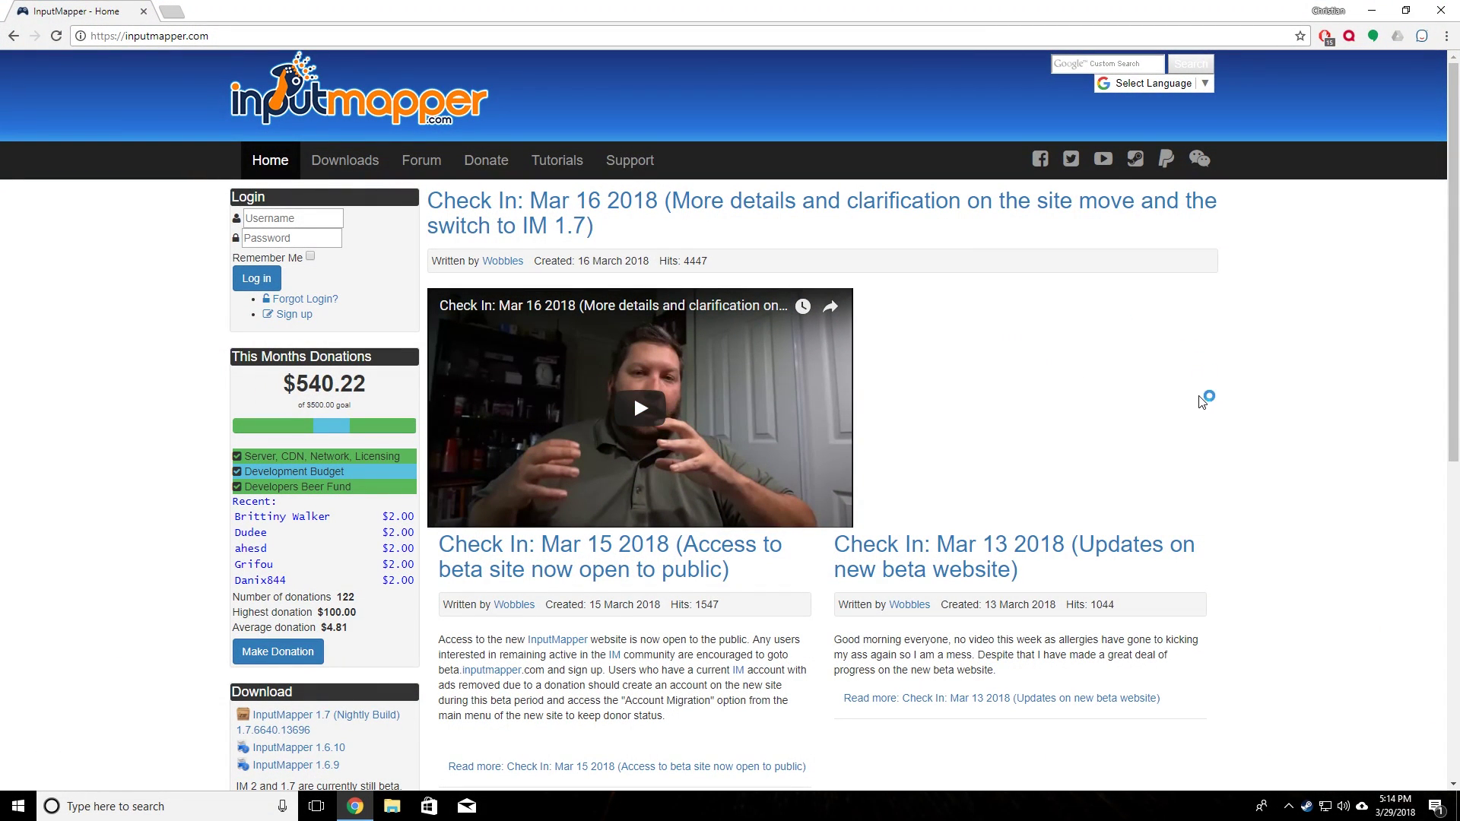
mouse_move(340, 156)
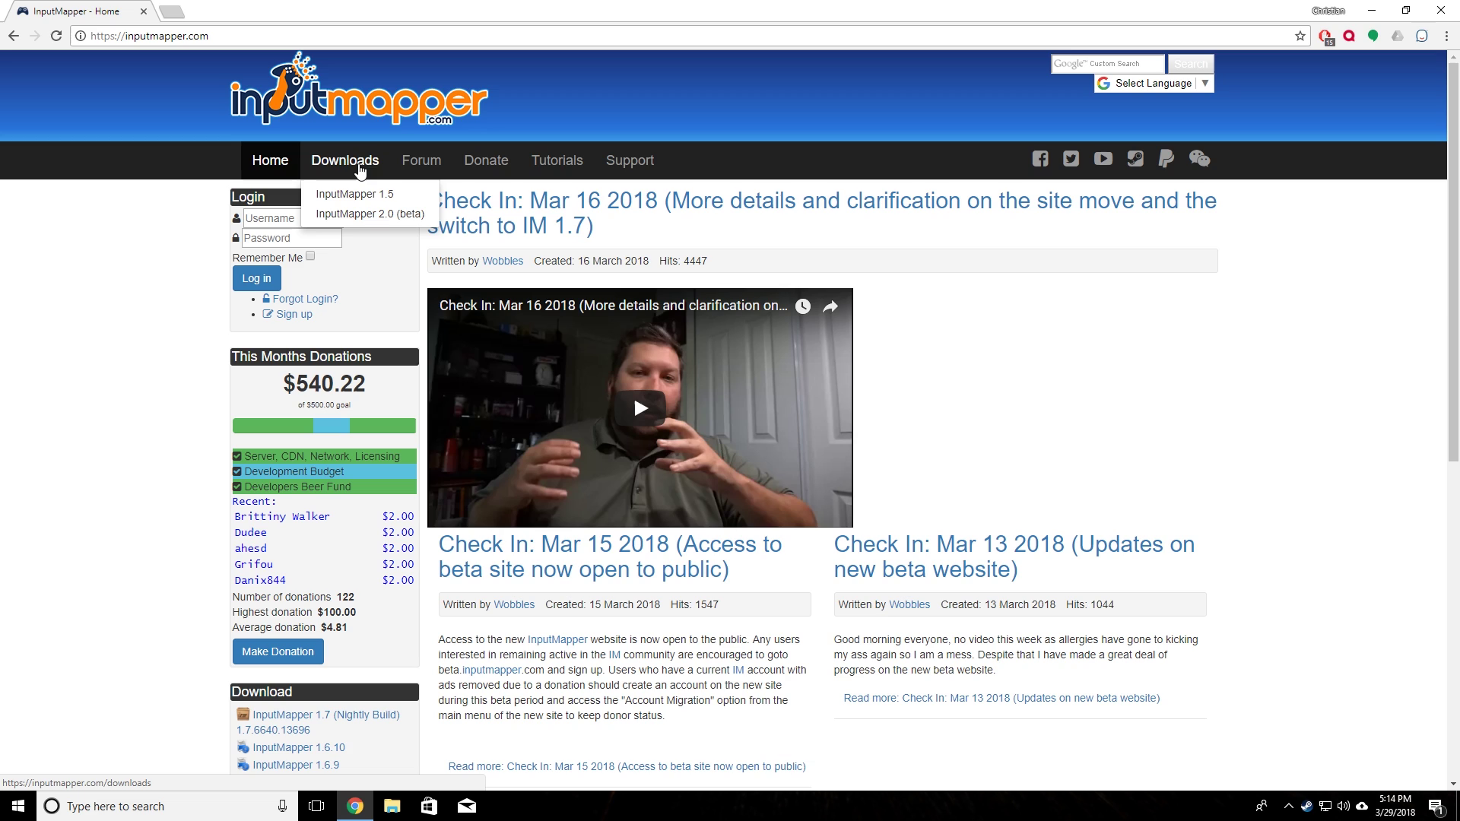
click(365, 196)
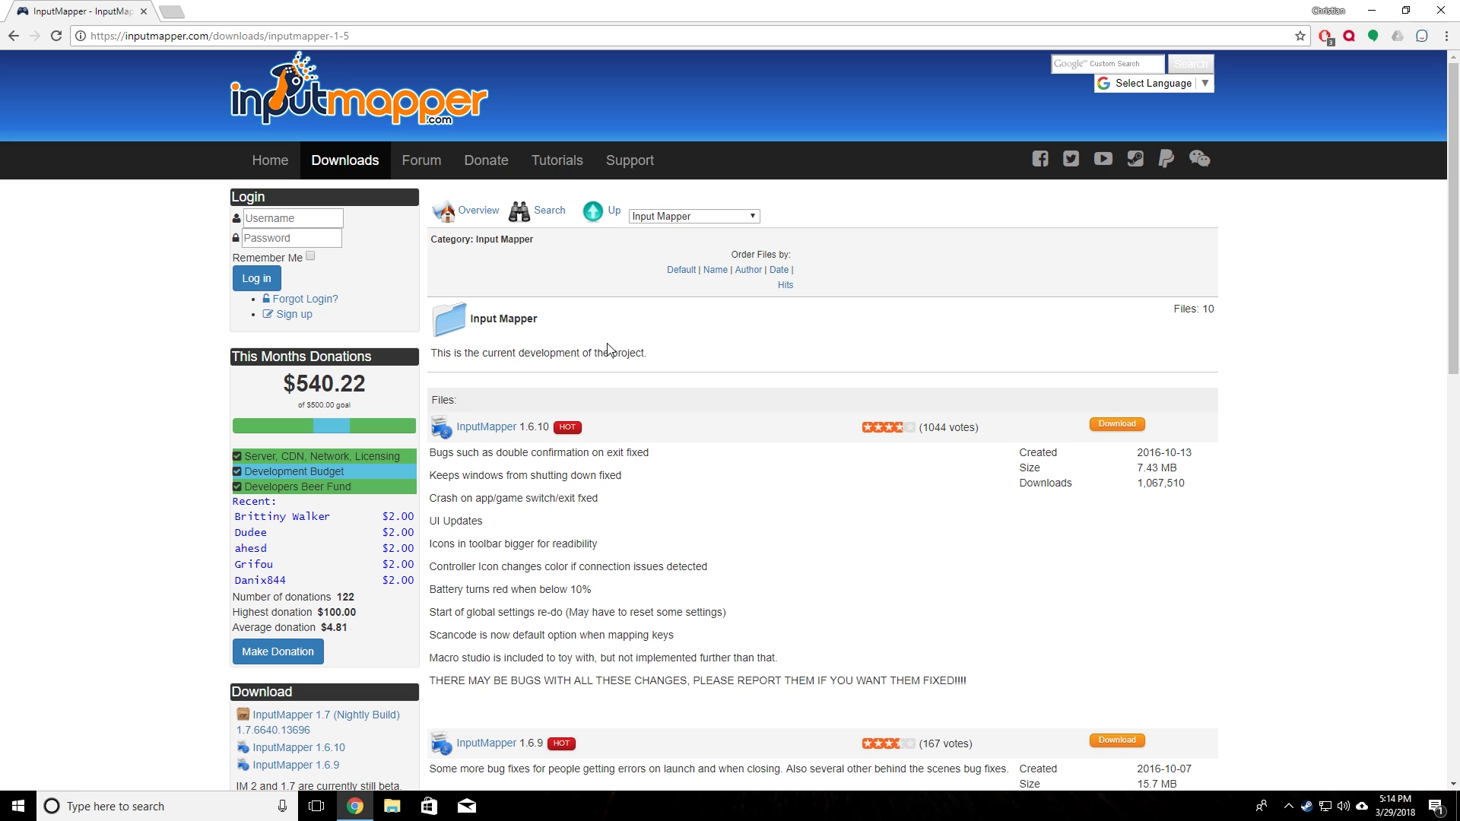
scroll(850, 333, down, 1)
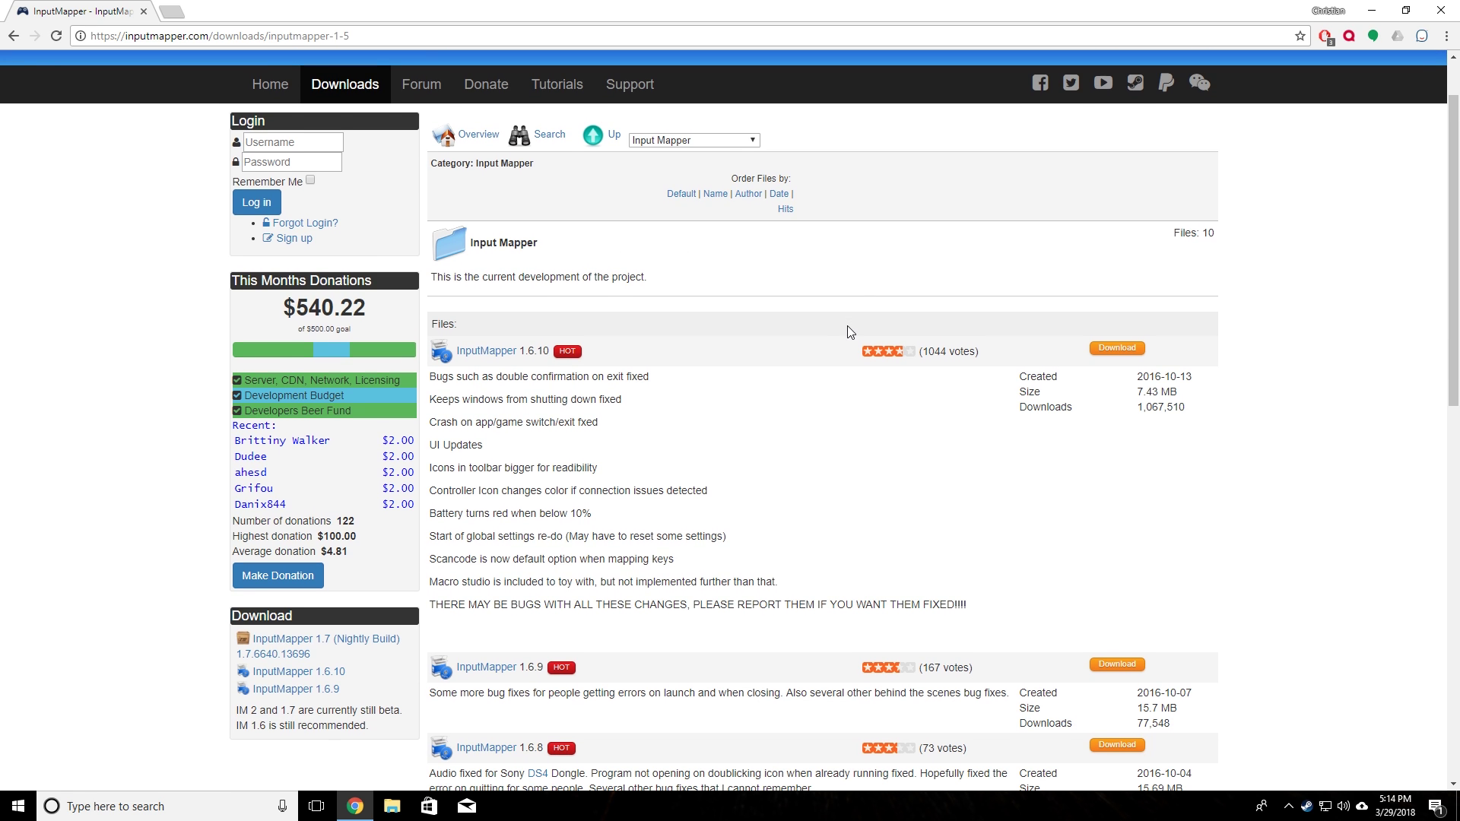
scroll(711, 300, down, 2)
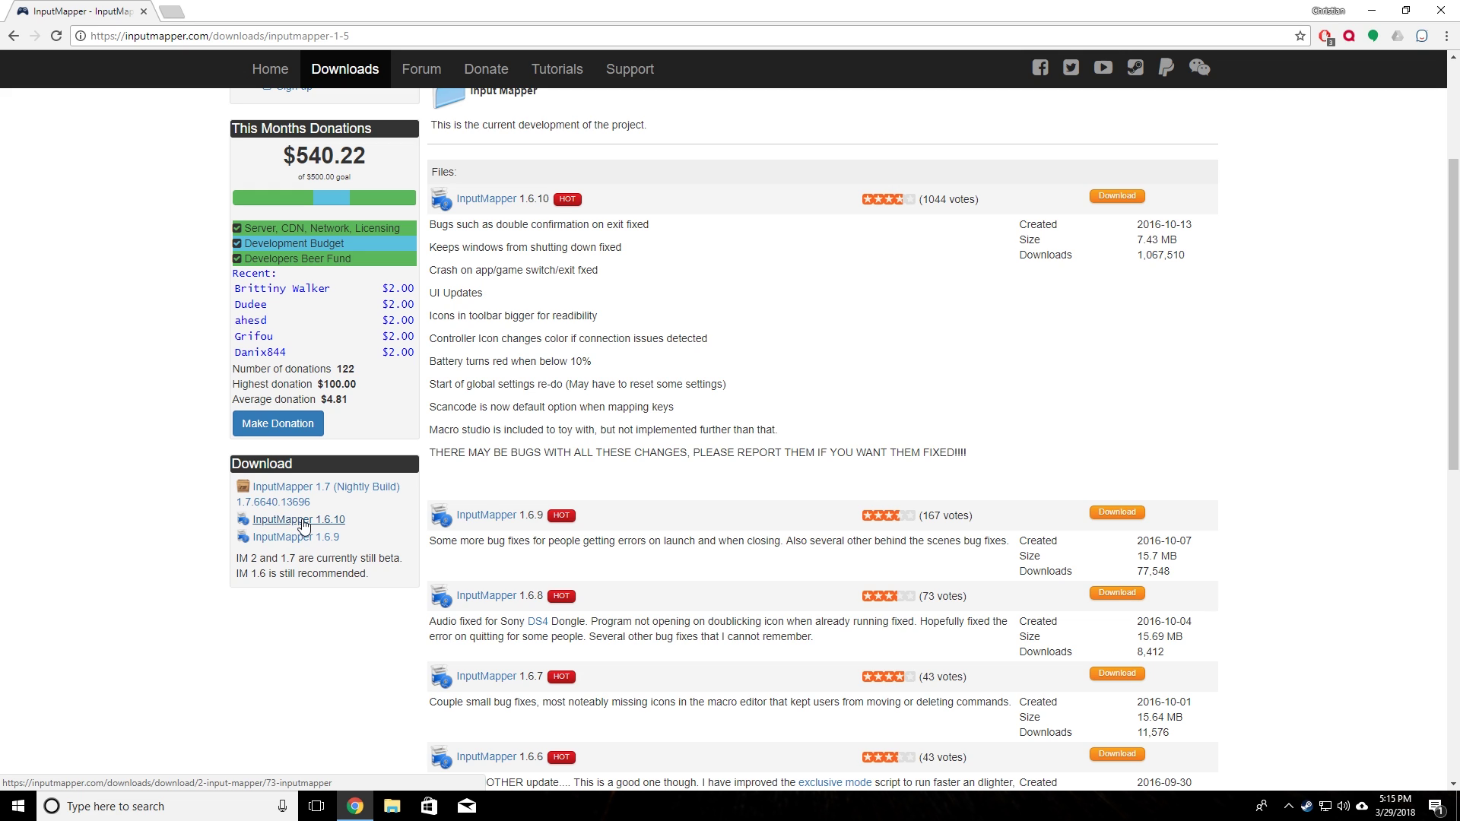
click(300, 524)
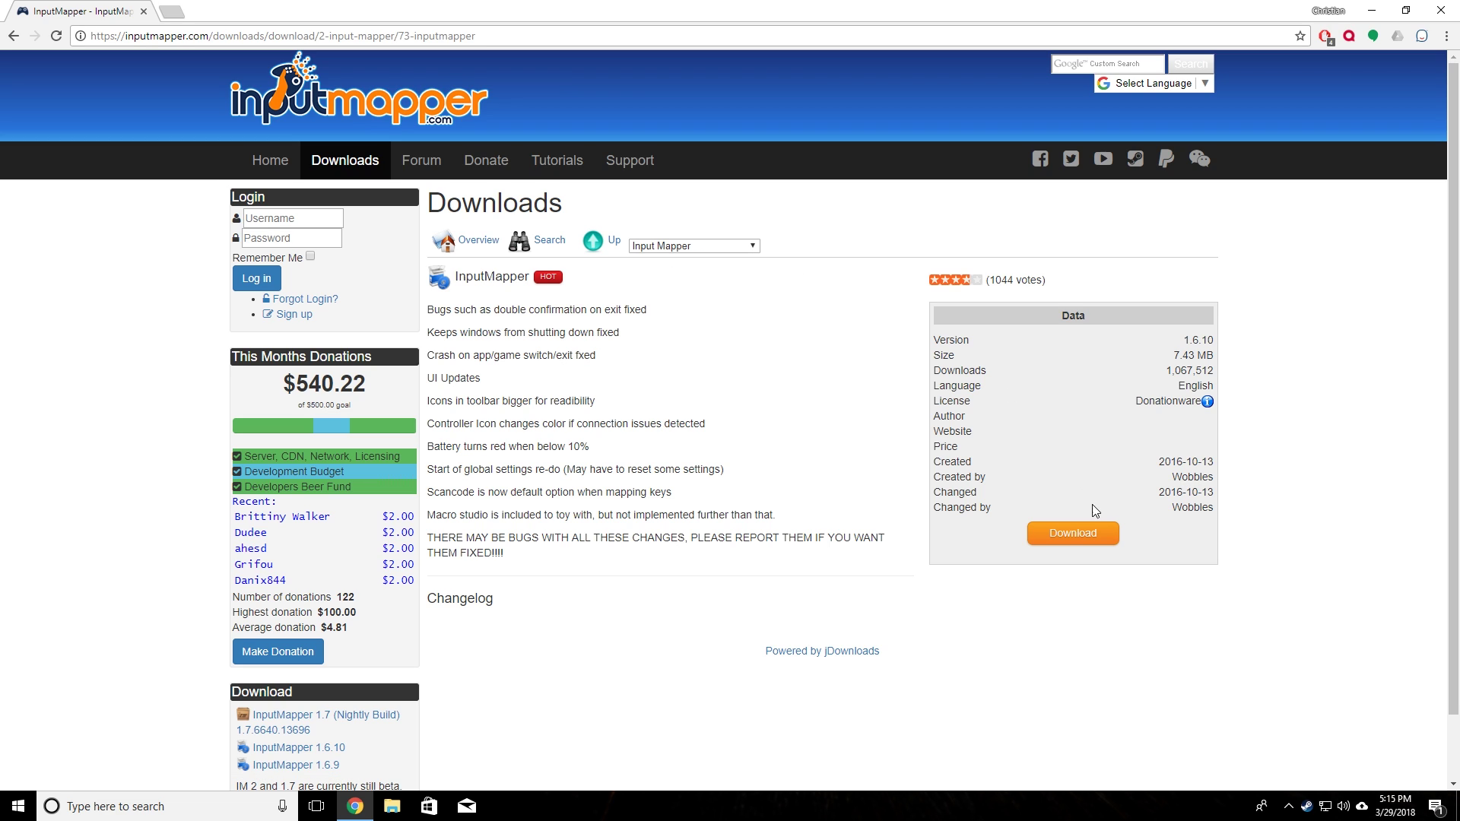
Download the InputMapper 1.6.10 installer past the license page into the Software Installers folder.
click(1055, 533)
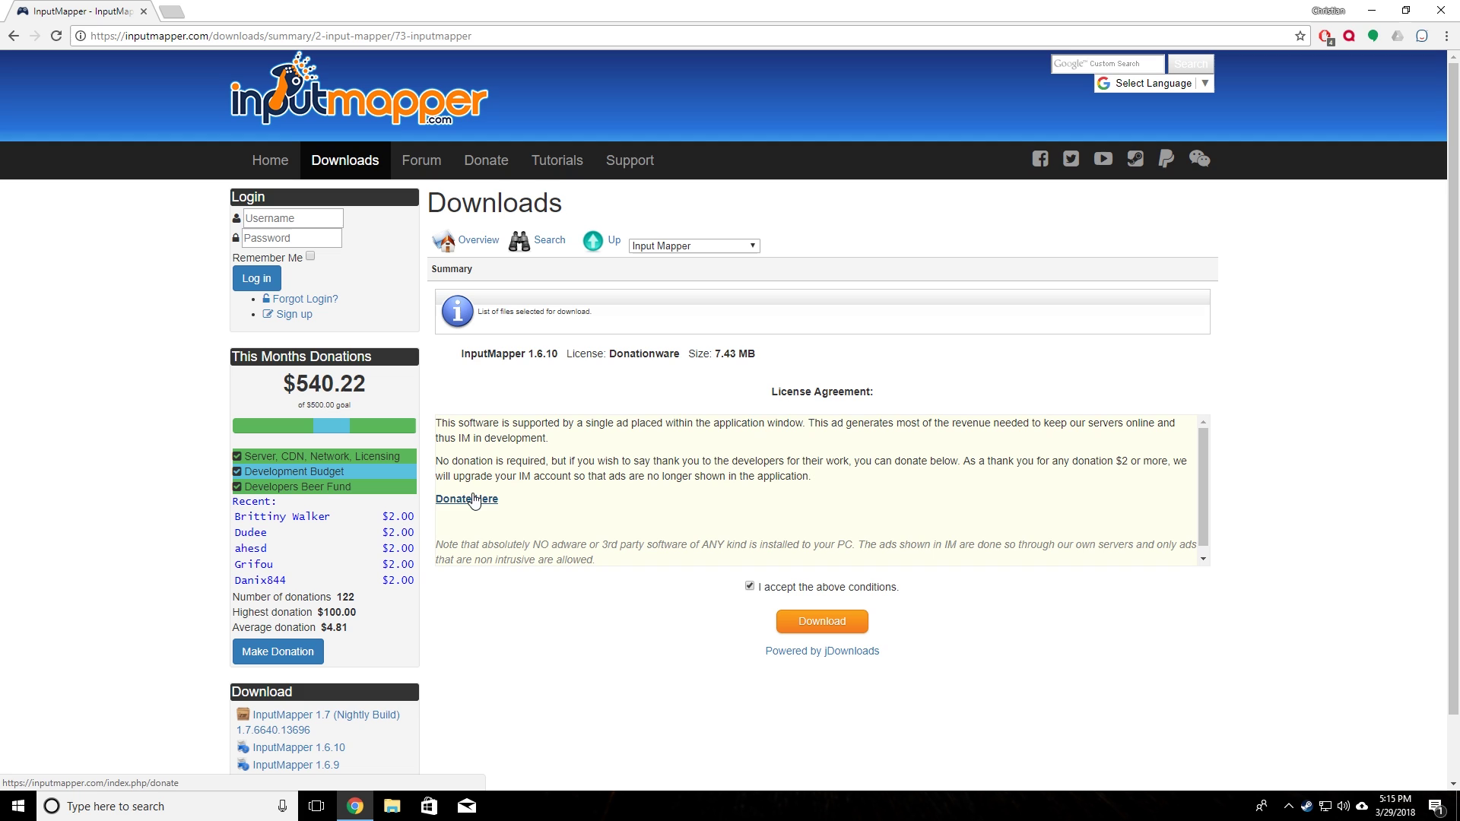
click(819, 623)
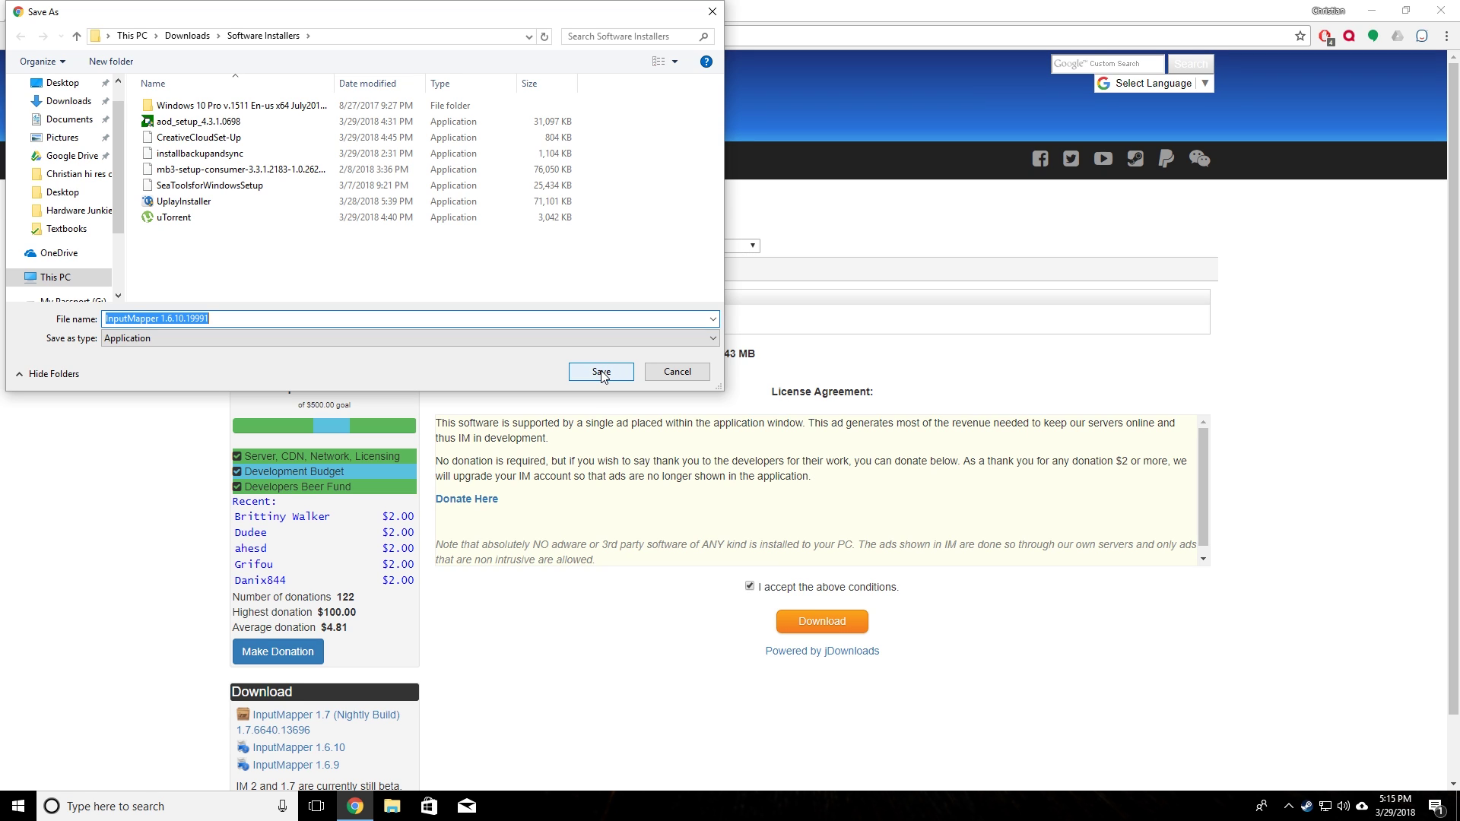
click(601, 372)
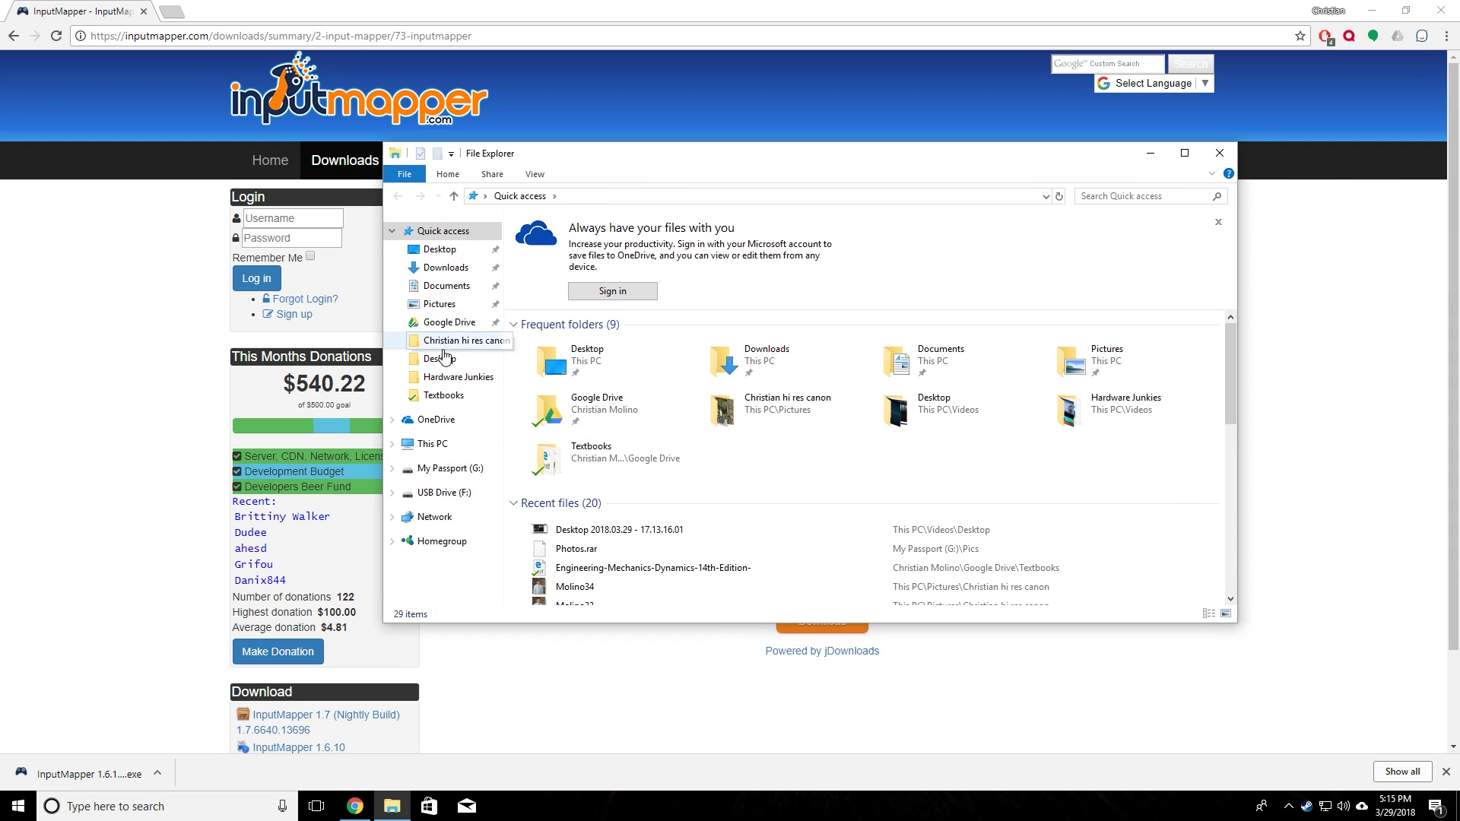
Run the InputMapper 1.6.10.19991 installer from Downloads\Software Installers and allow it to make changes.
click(445, 268)
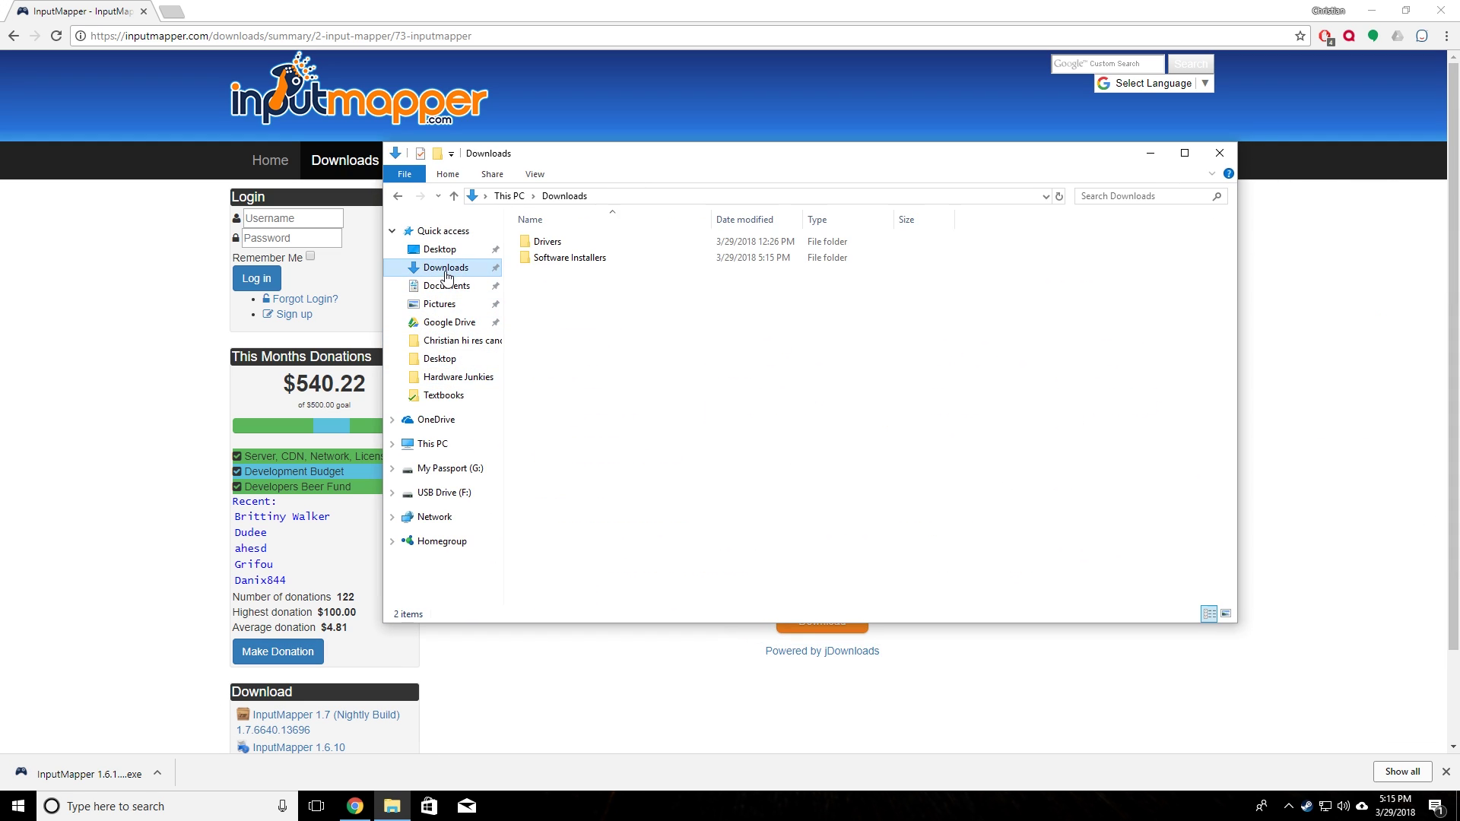
double_click(593, 259)
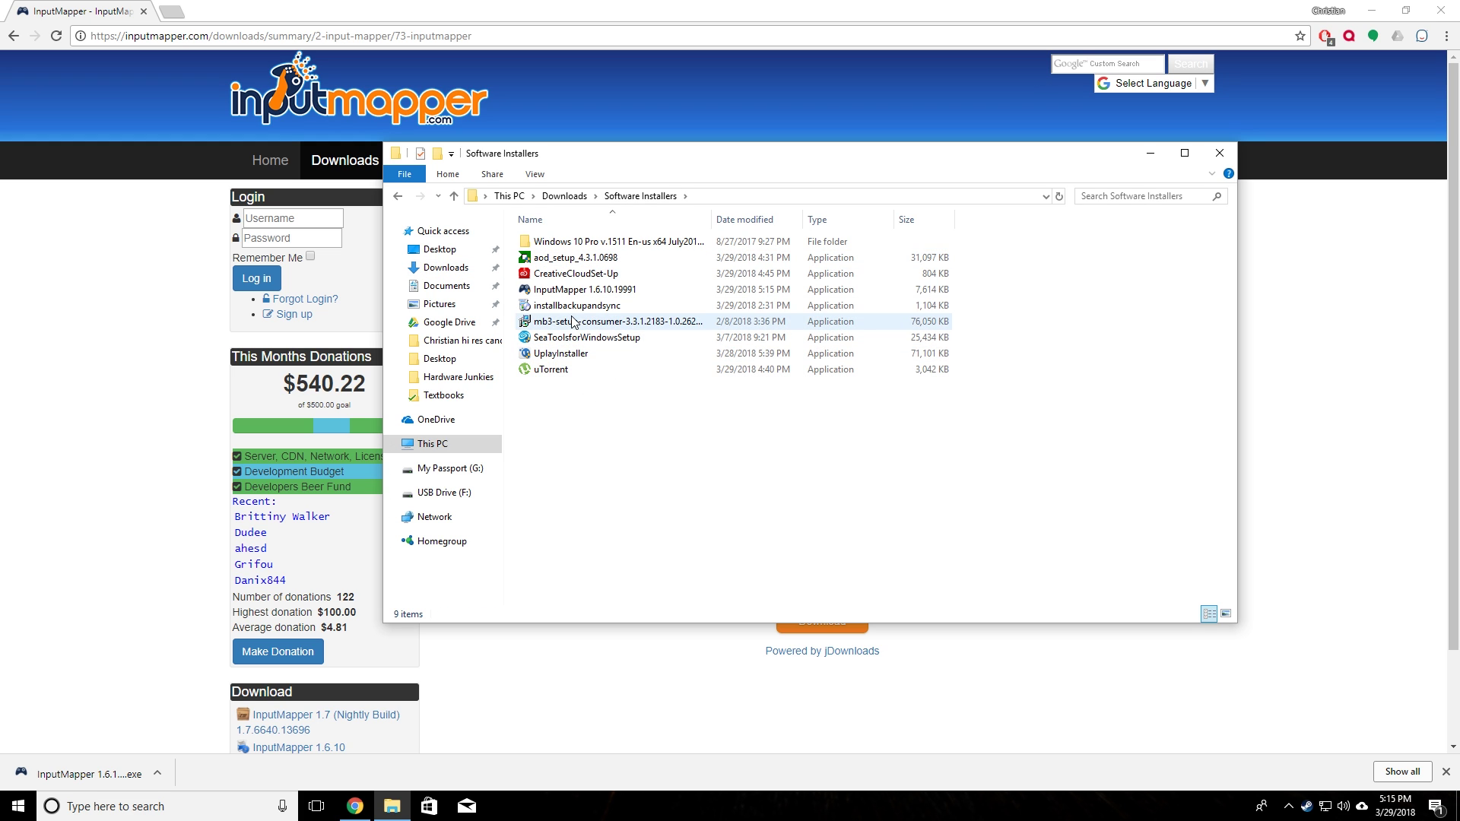
double_click(562, 289)
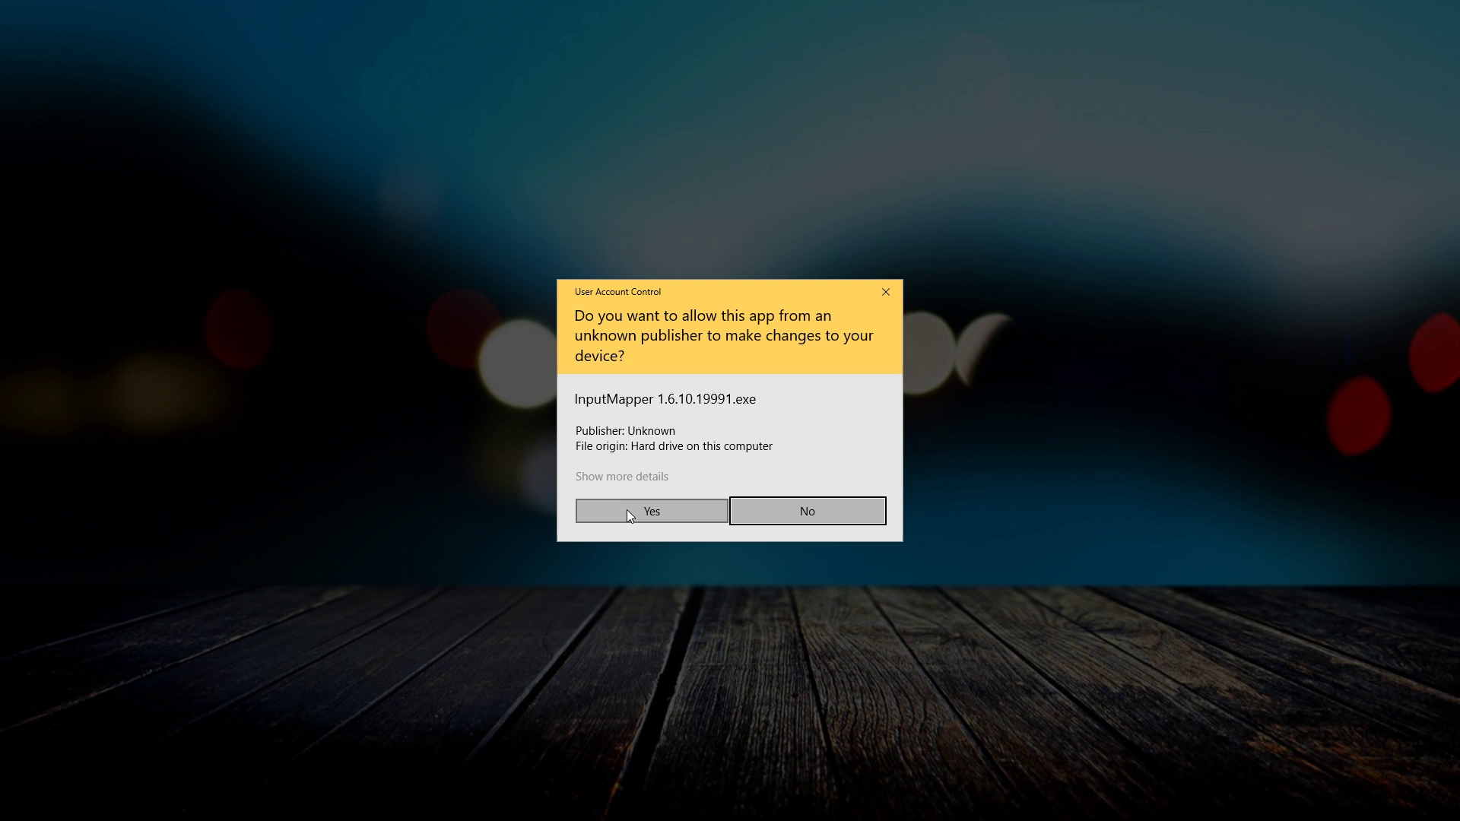
click(627, 510)
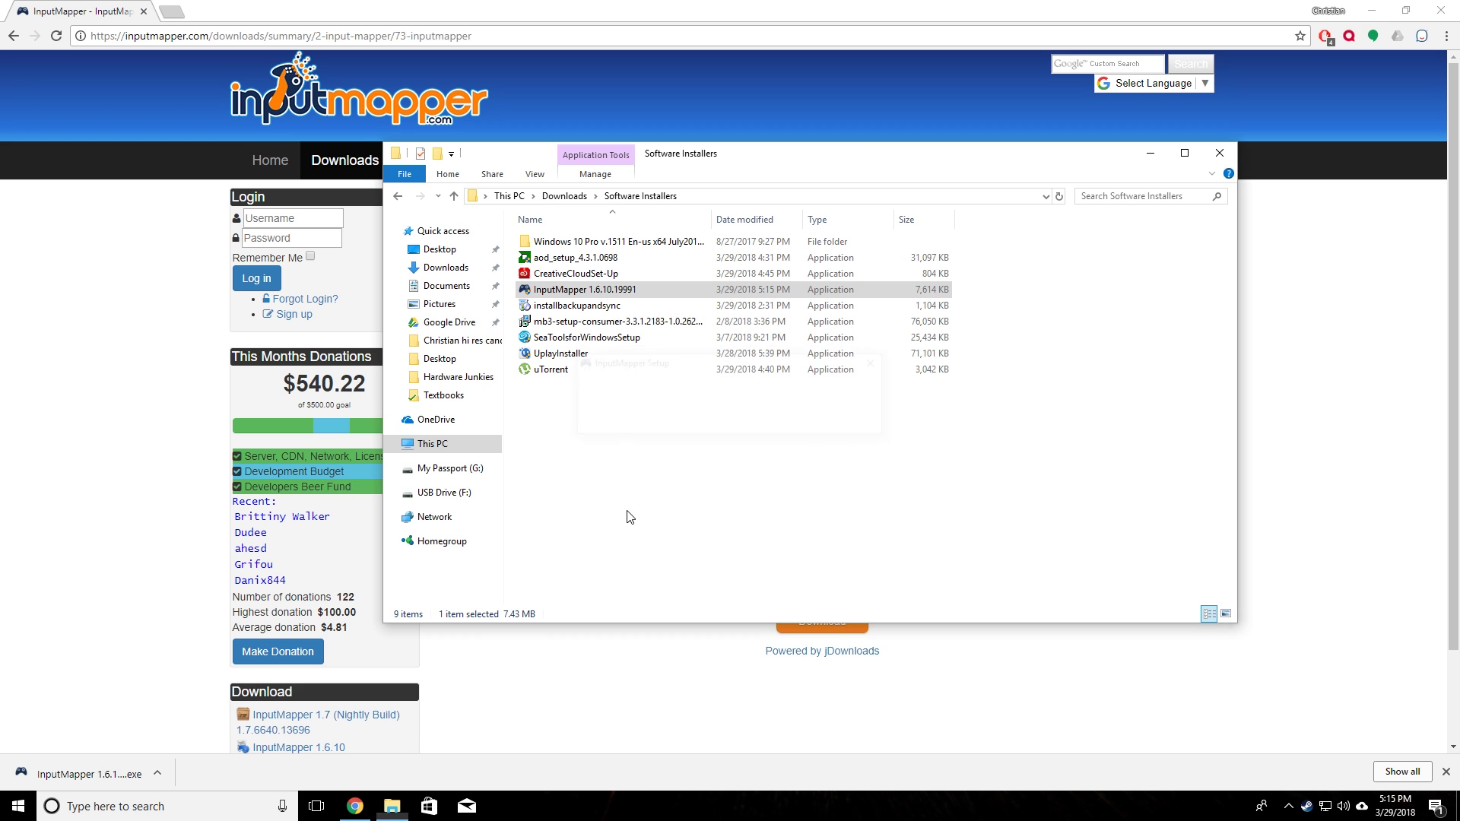
Close File Explorer and set the install location to the Program Files folder on drive E:.
click(1220, 153)
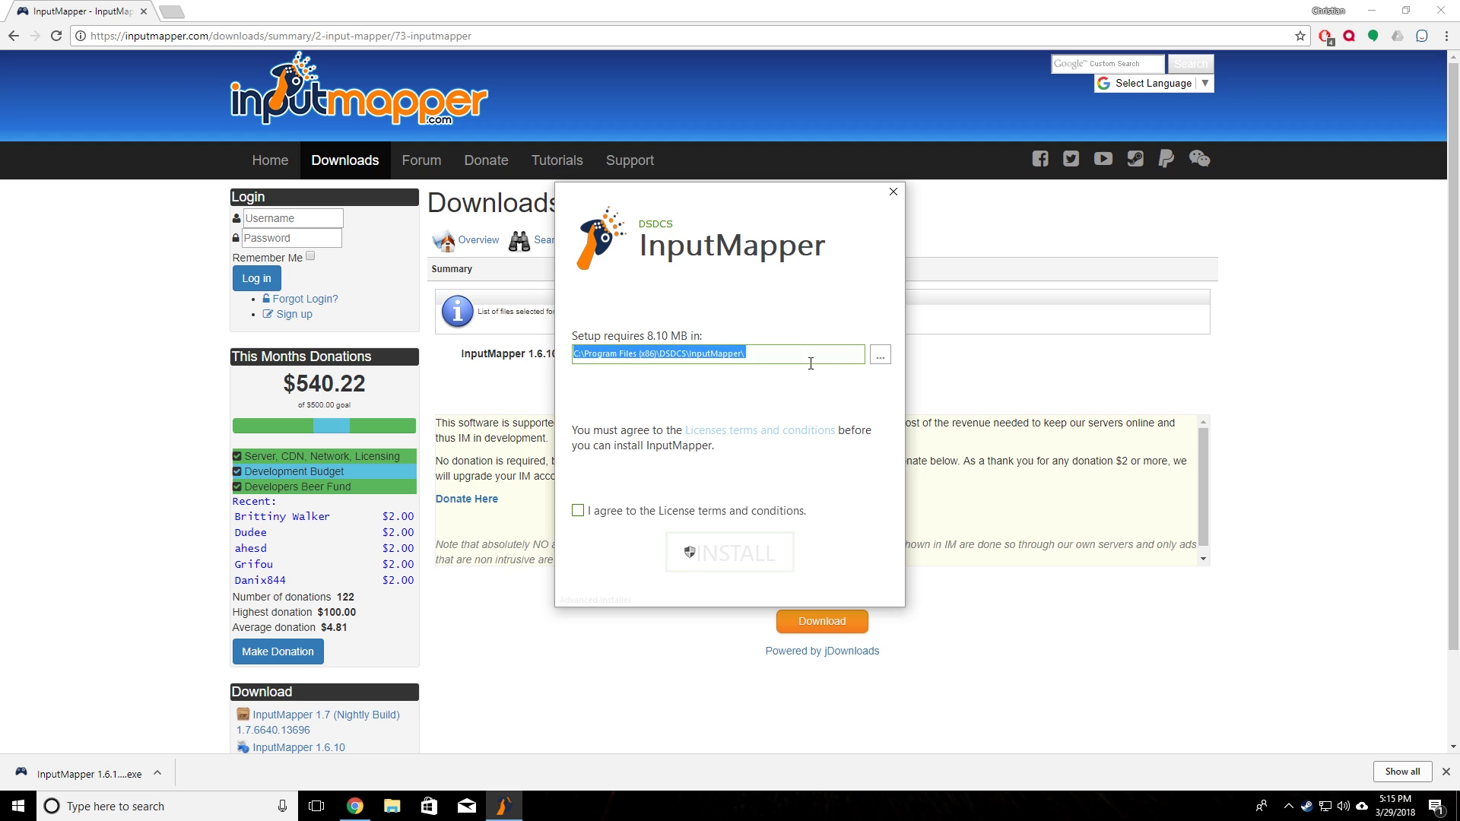
click(879, 354)
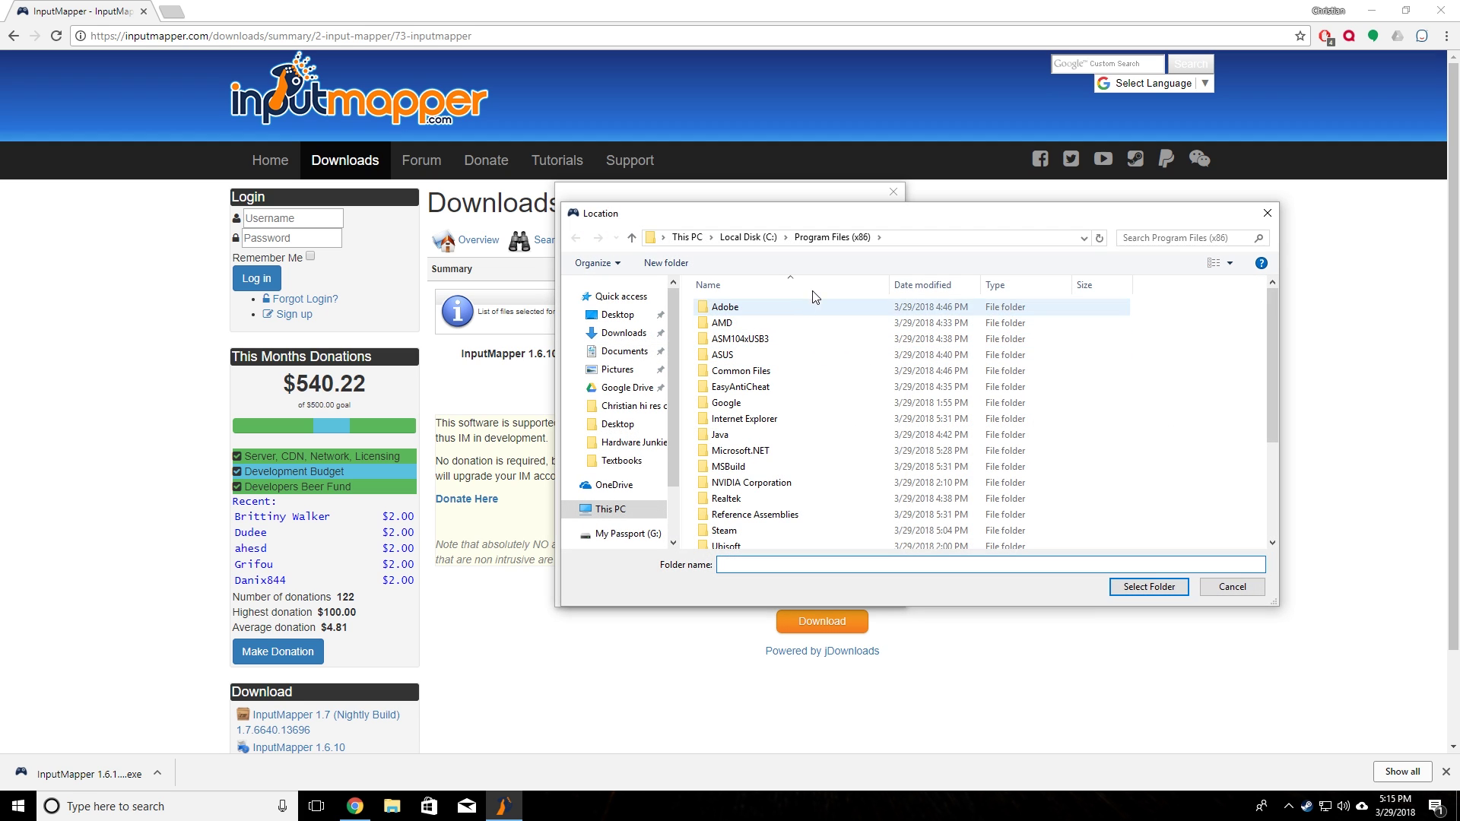
click(609, 511)
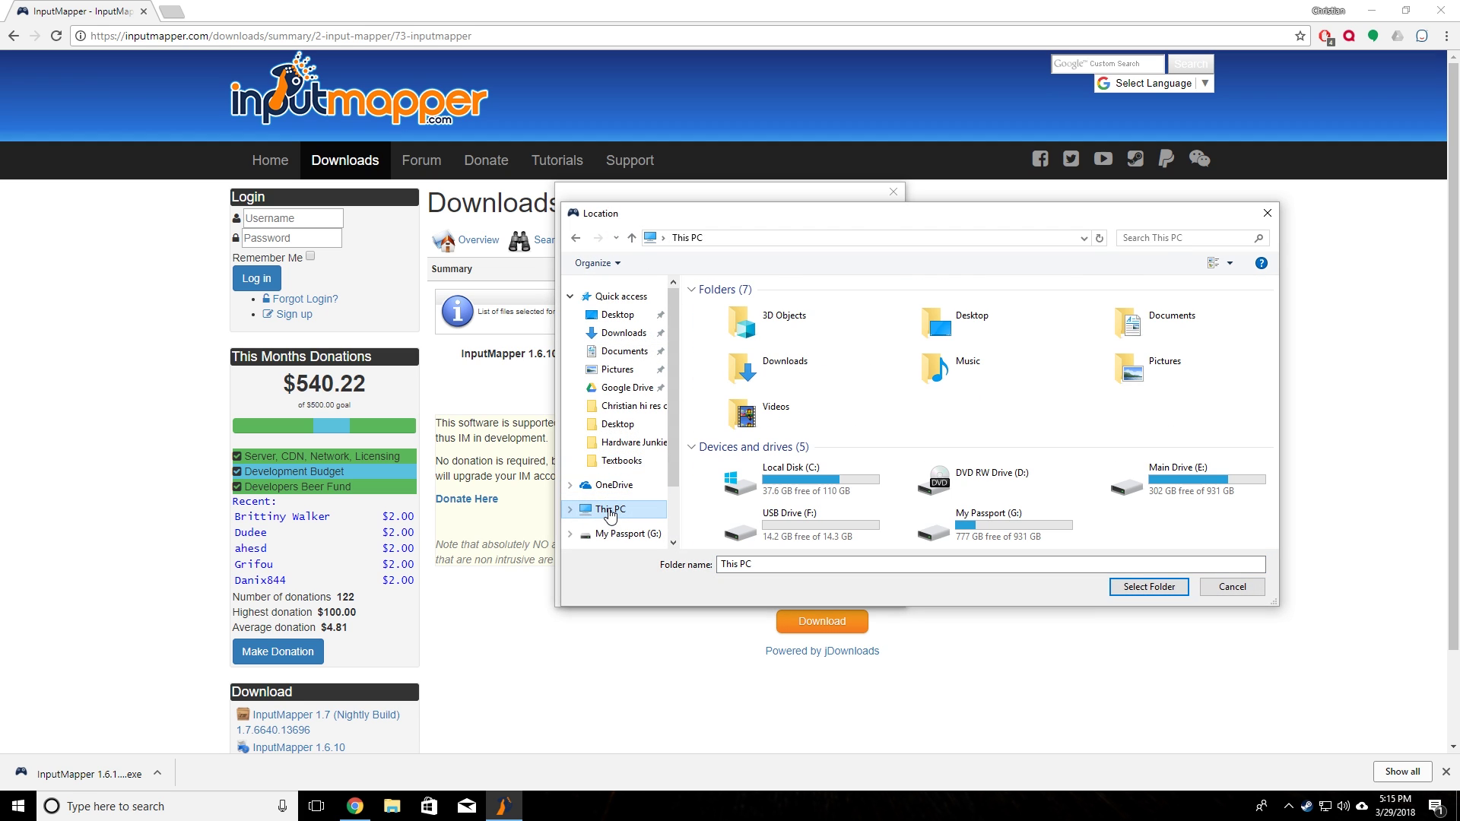
double_click(1186, 479)
double_click(726, 307)
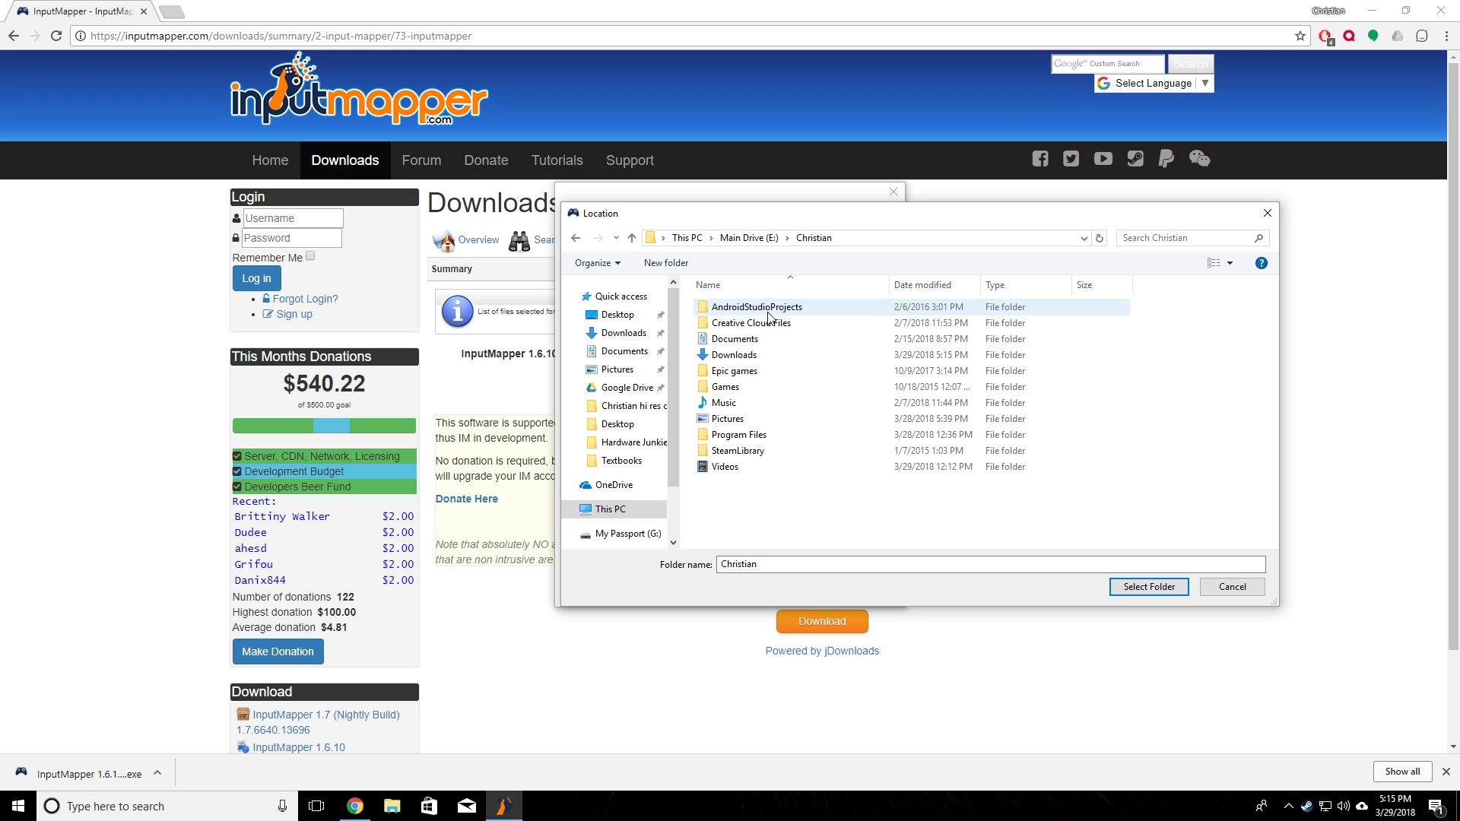
double_click(801, 435)
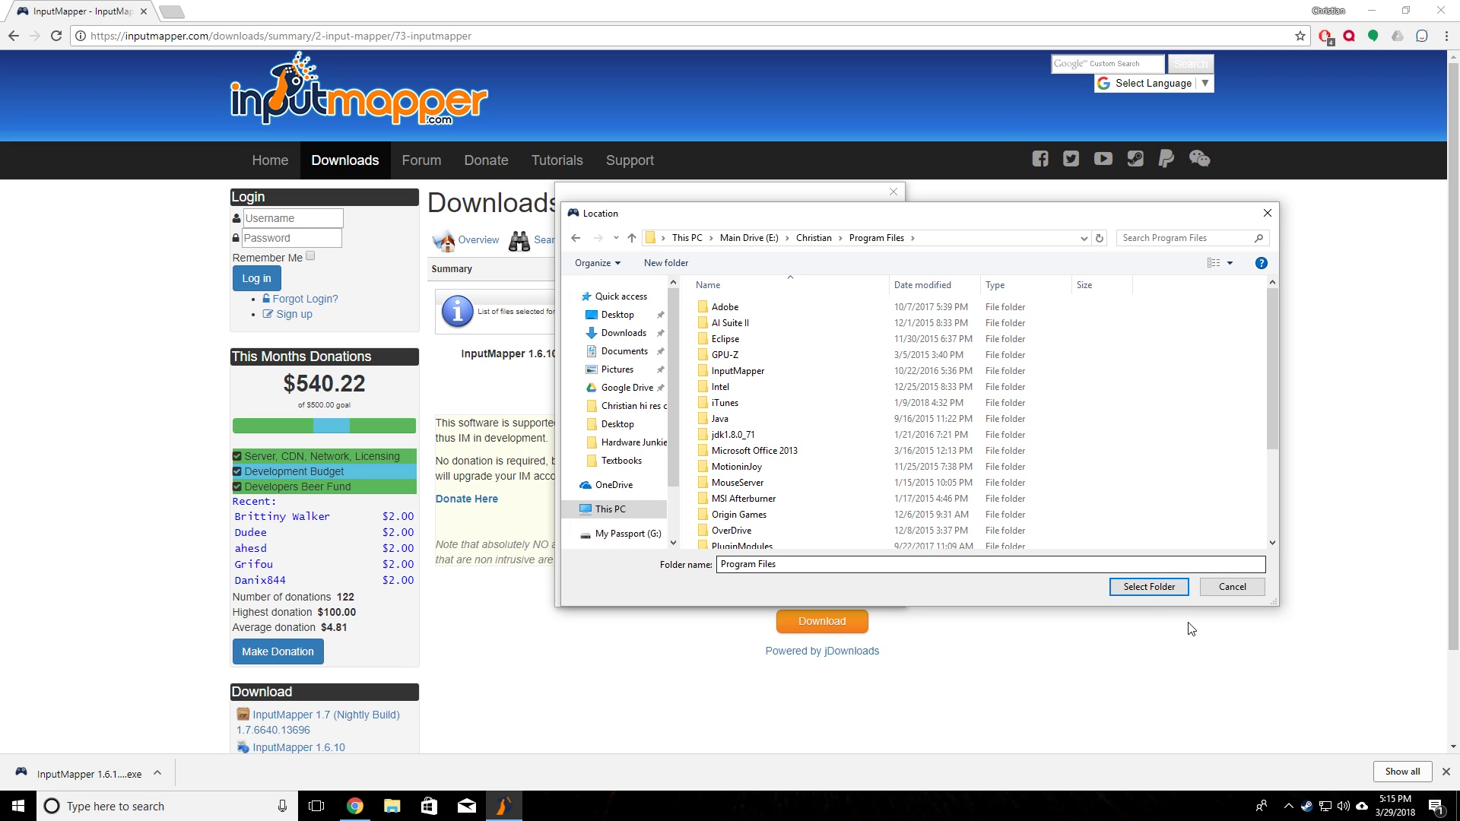
click(1151, 597)
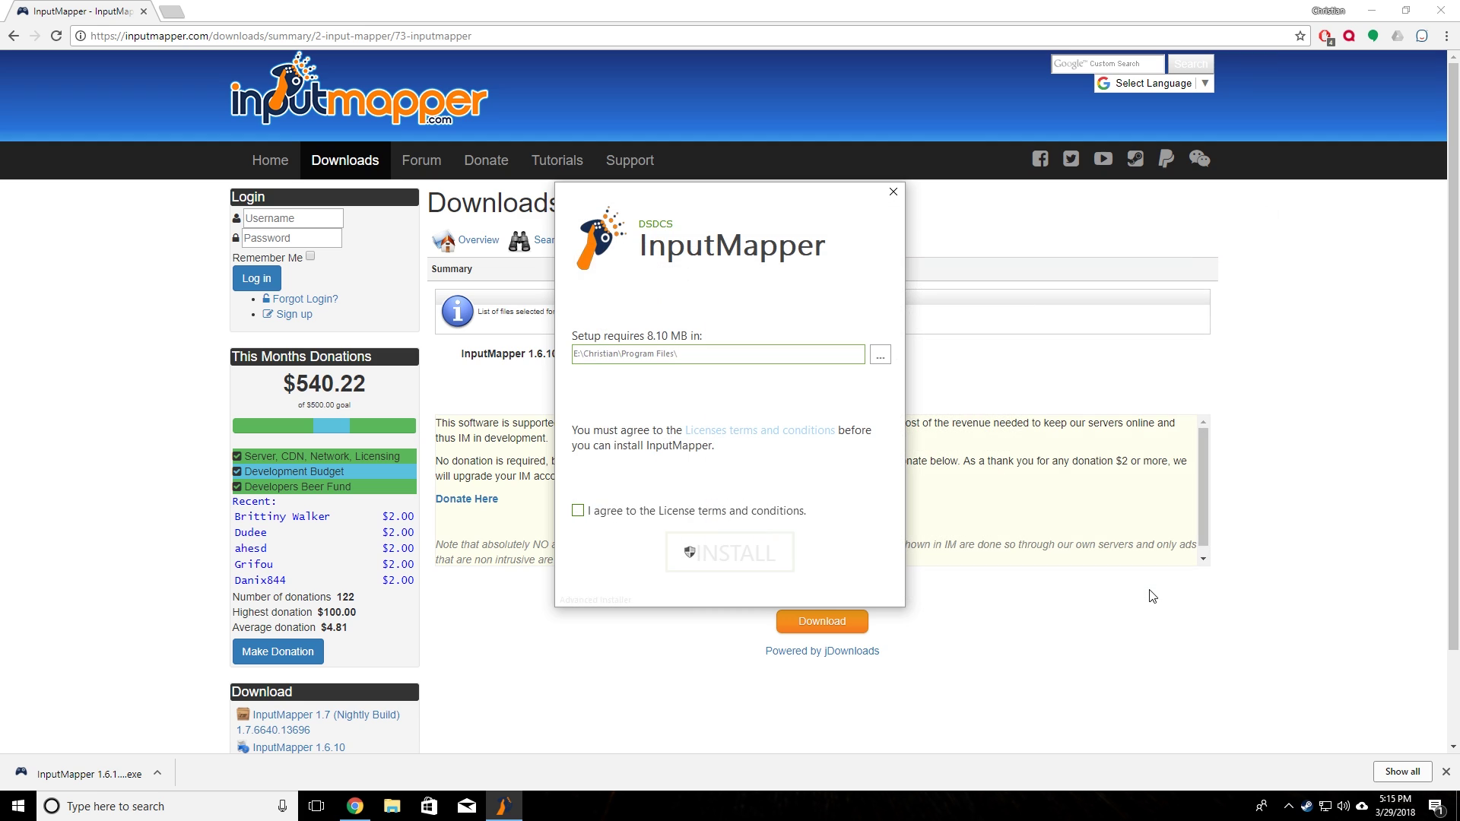
Change the install location to the existing InputMapper folder inside Program Files.
click(880, 354)
click(880, 355)
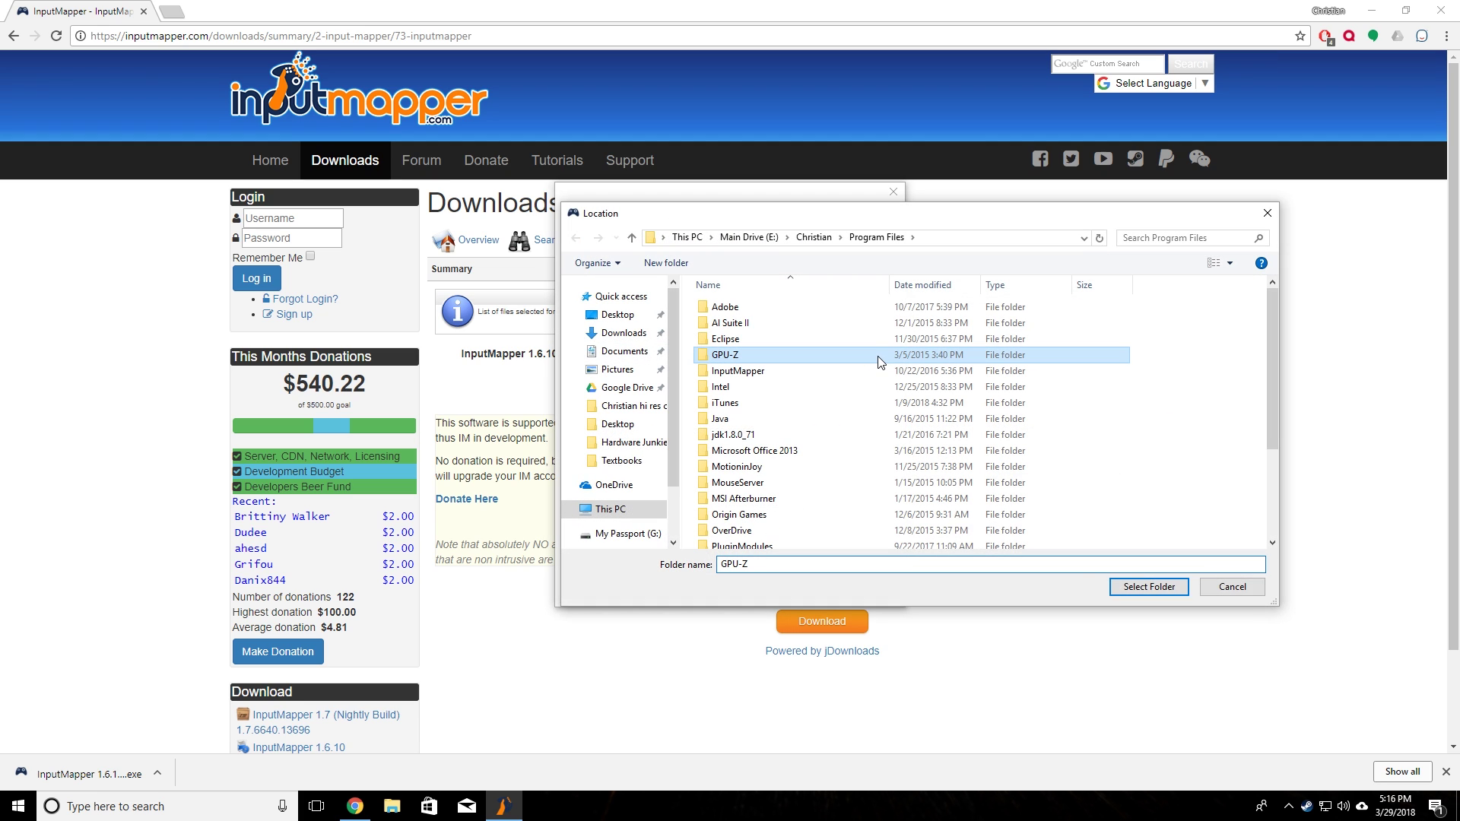
click(1188, 478)
right_click(1208, 454)
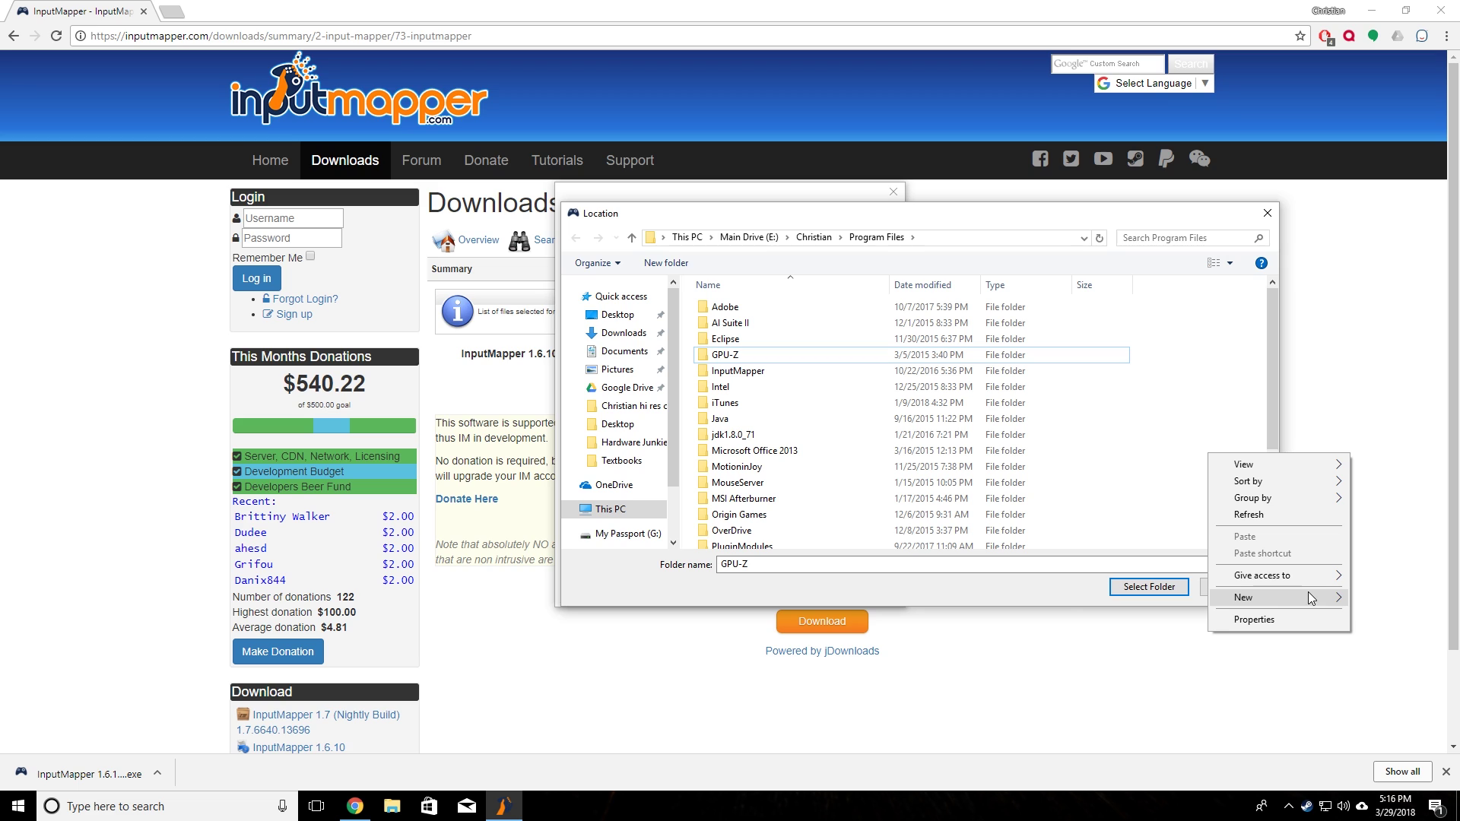
mouse_move(1314, 598)
click(1148, 599)
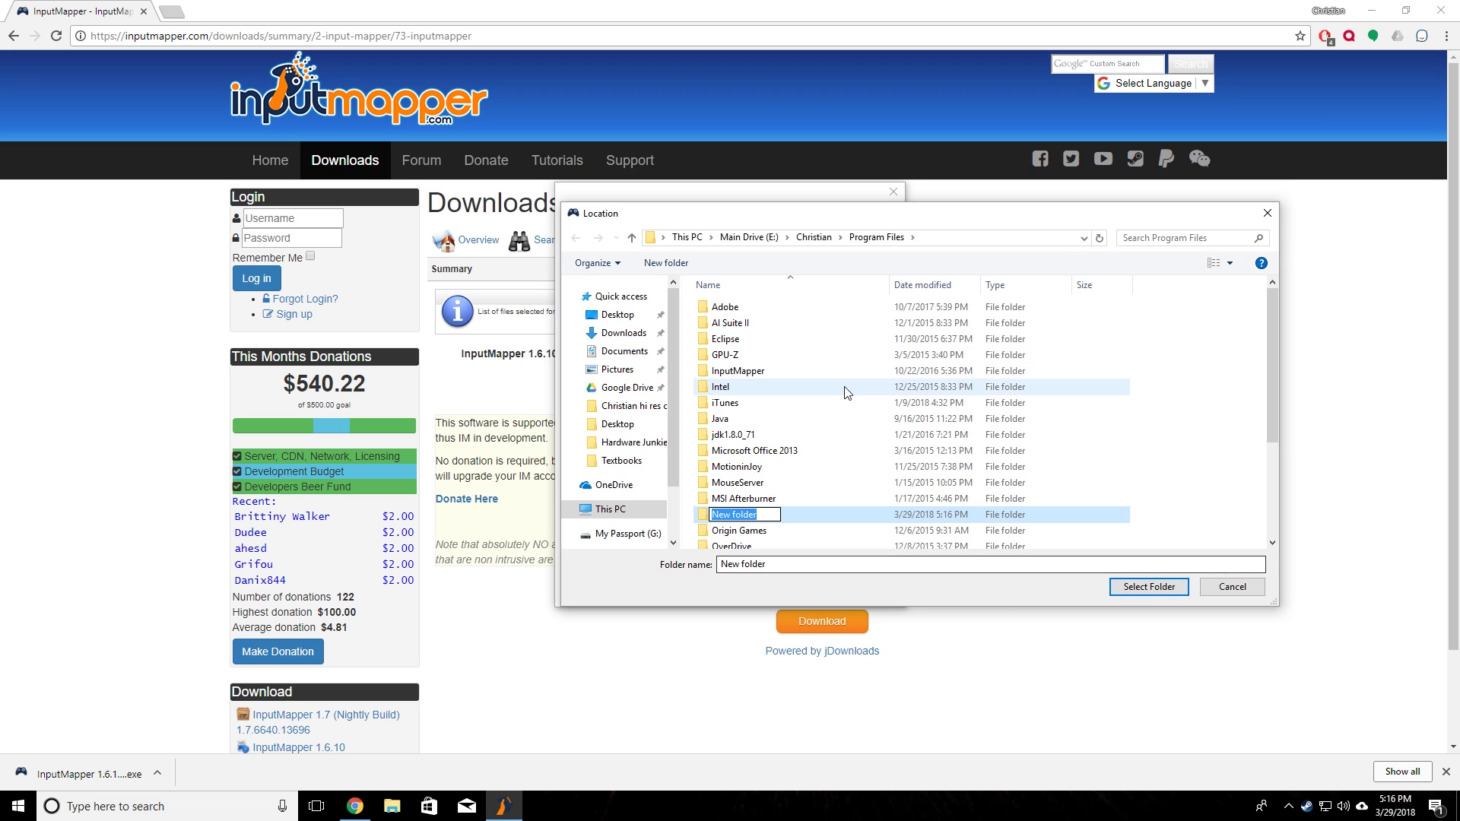
click(994, 515)
key(Delete)
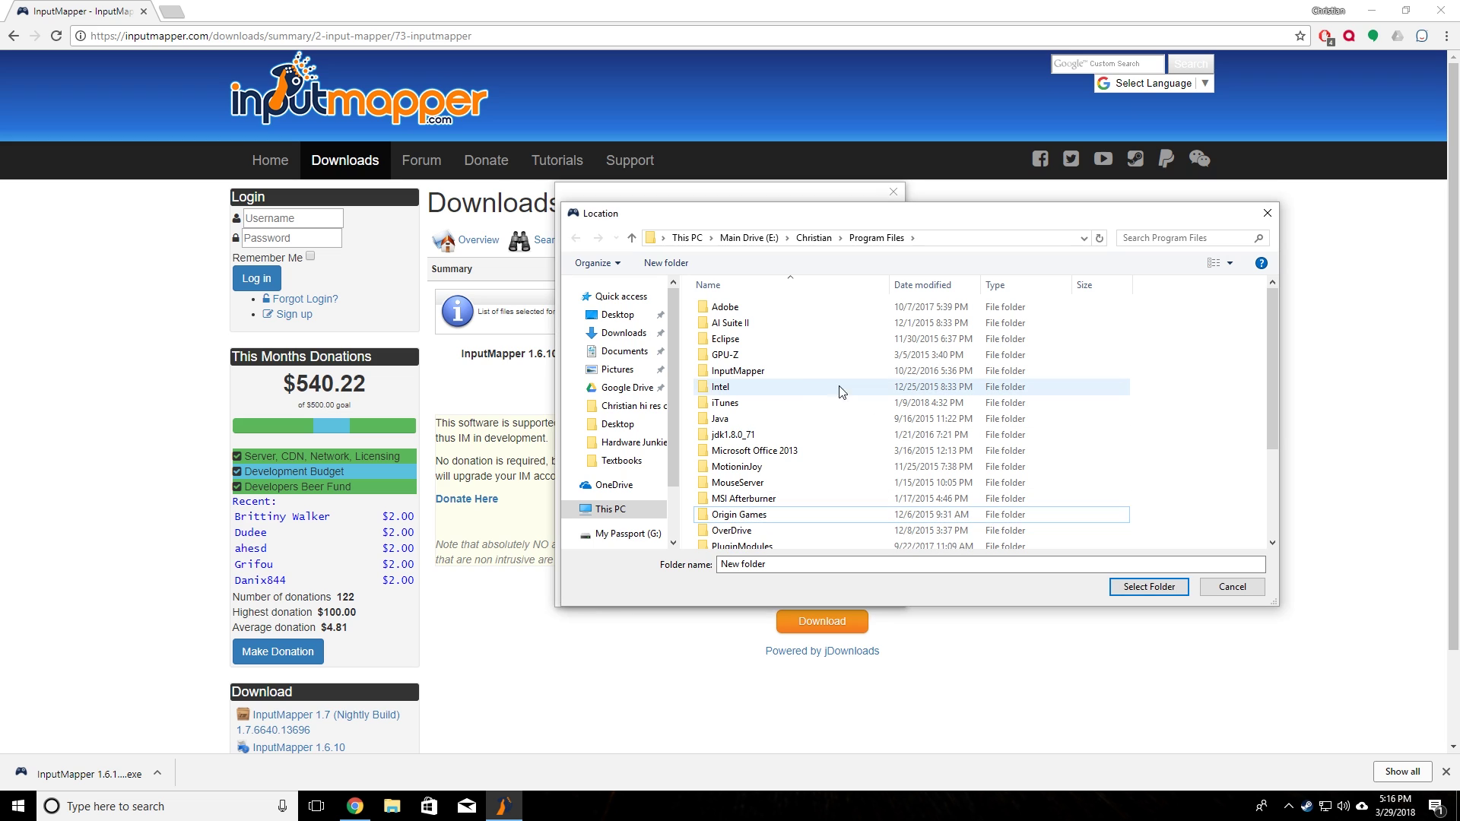
click(837, 371)
click(1170, 595)
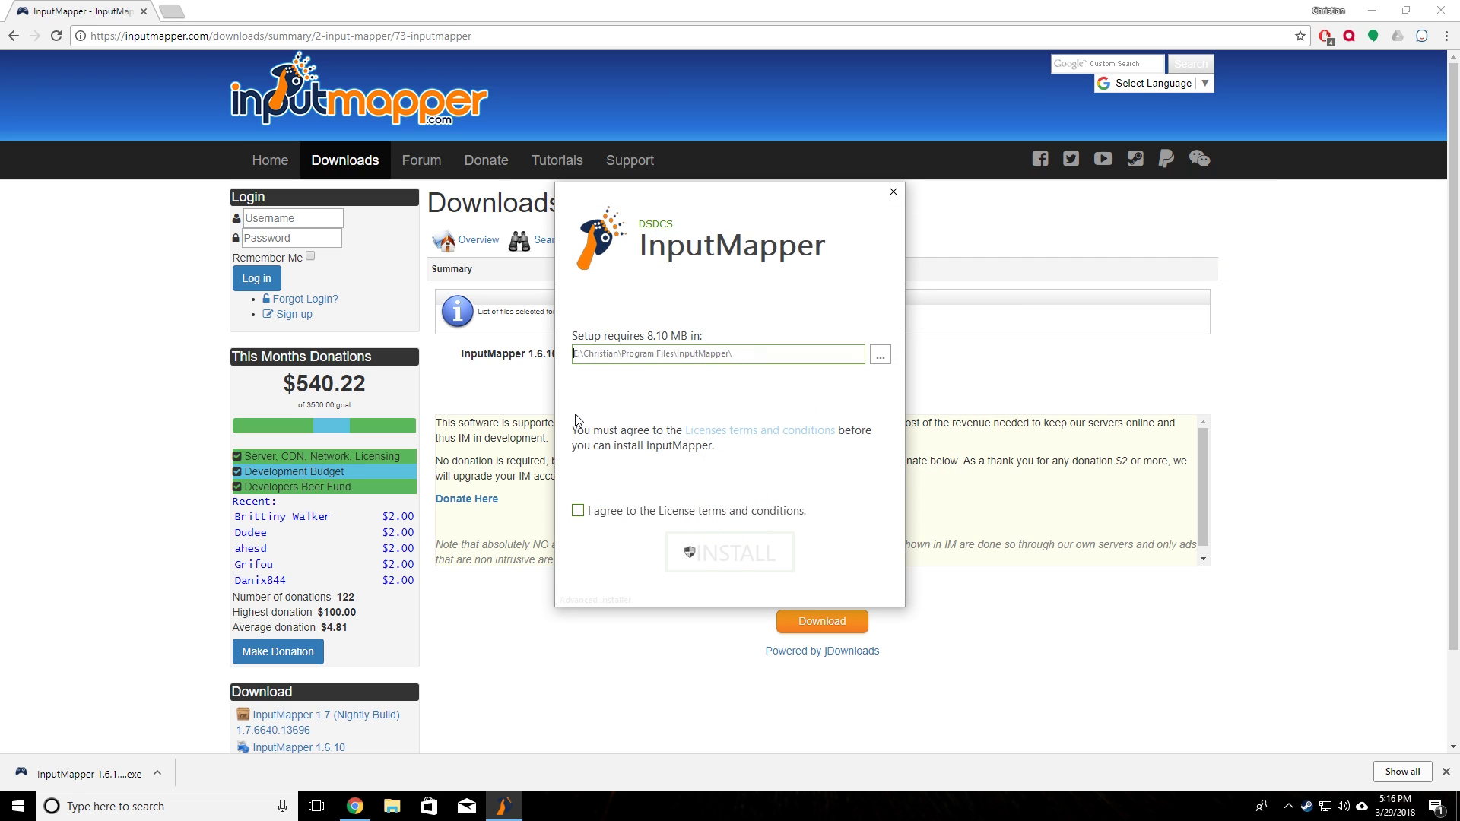
Accept the license terms, install InputMapper and close the completed setup.
click(578, 512)
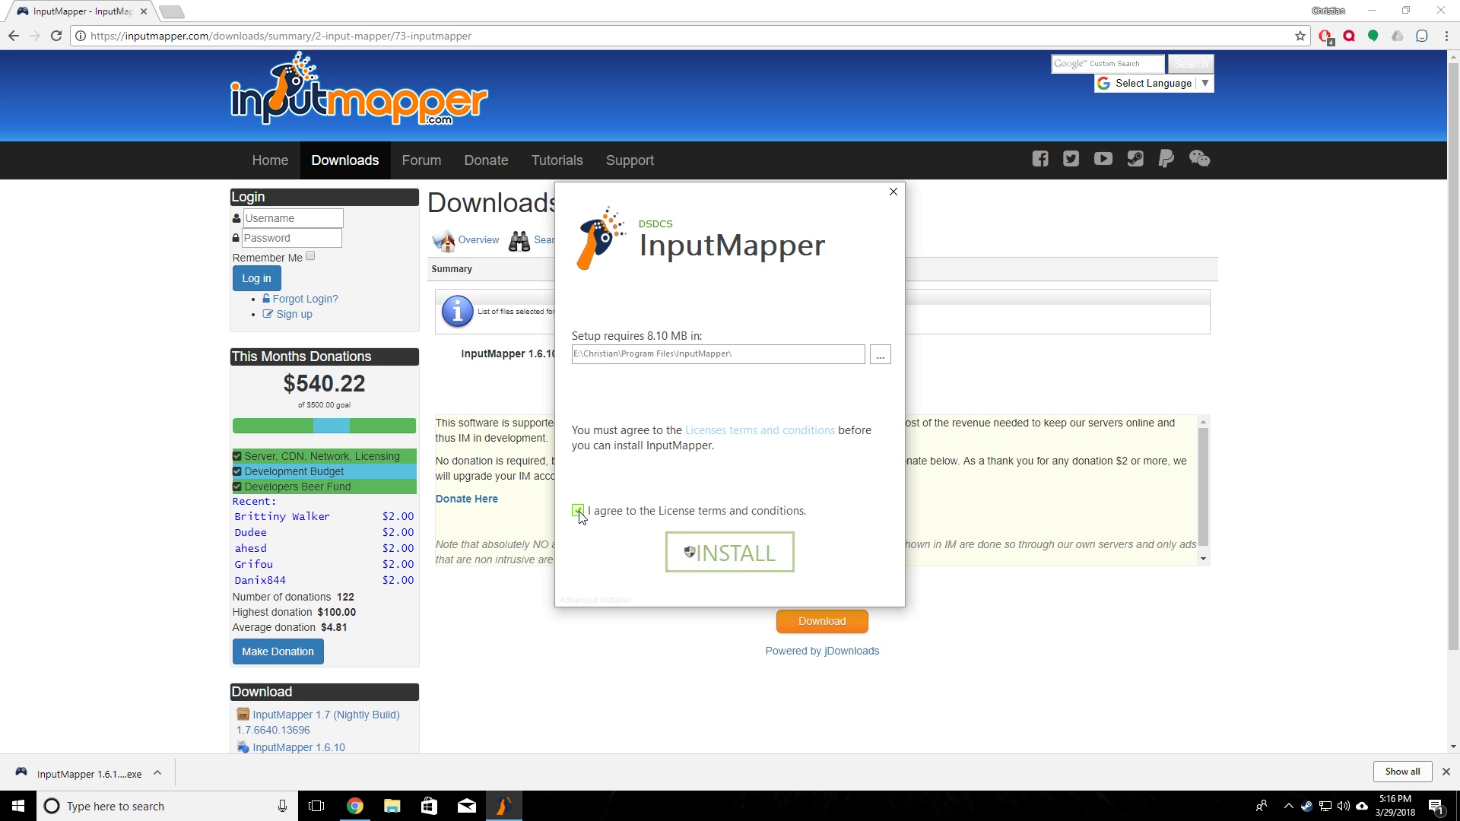
click(715, 555)
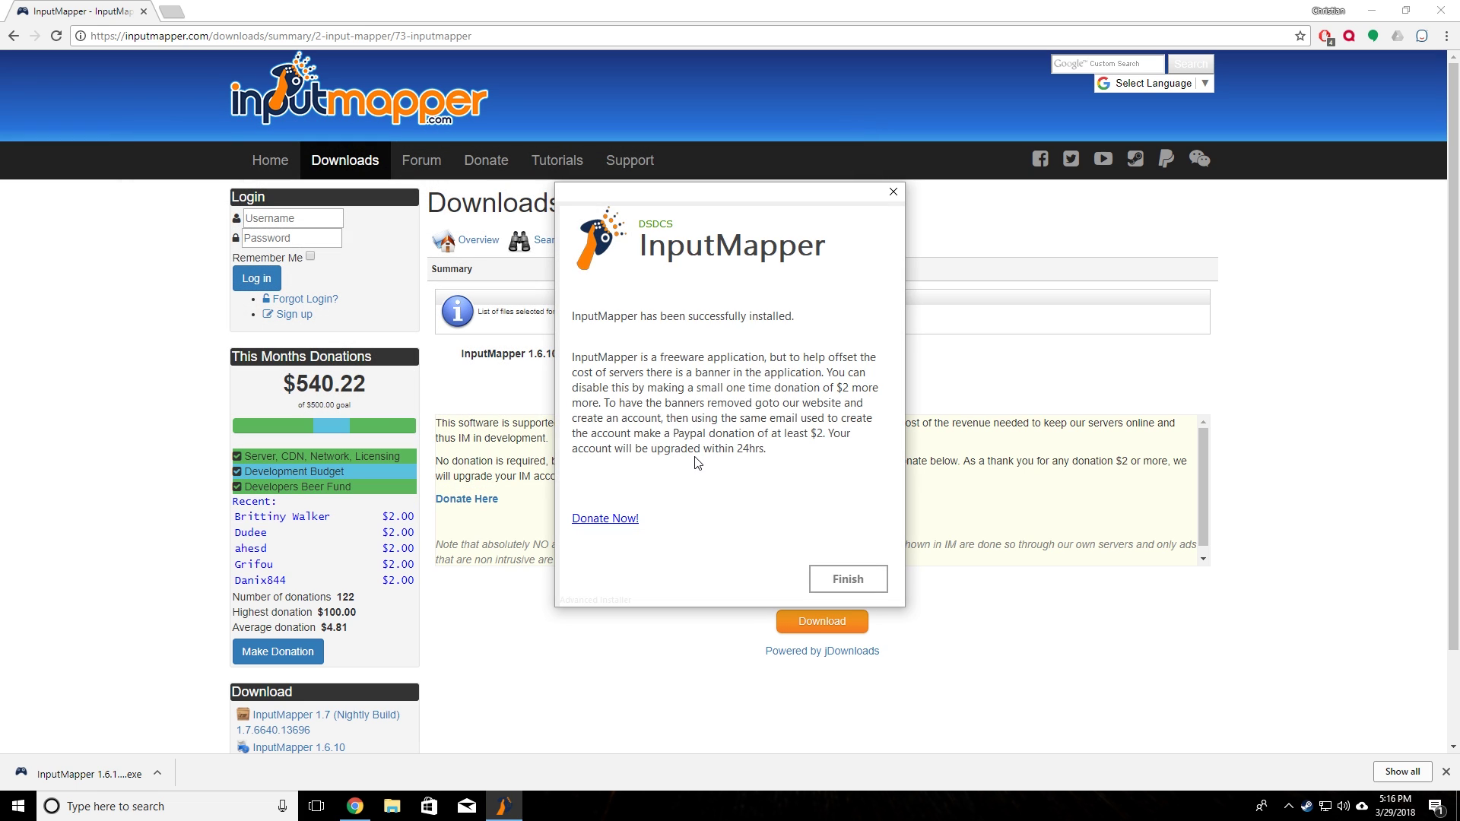
click(849, 582)
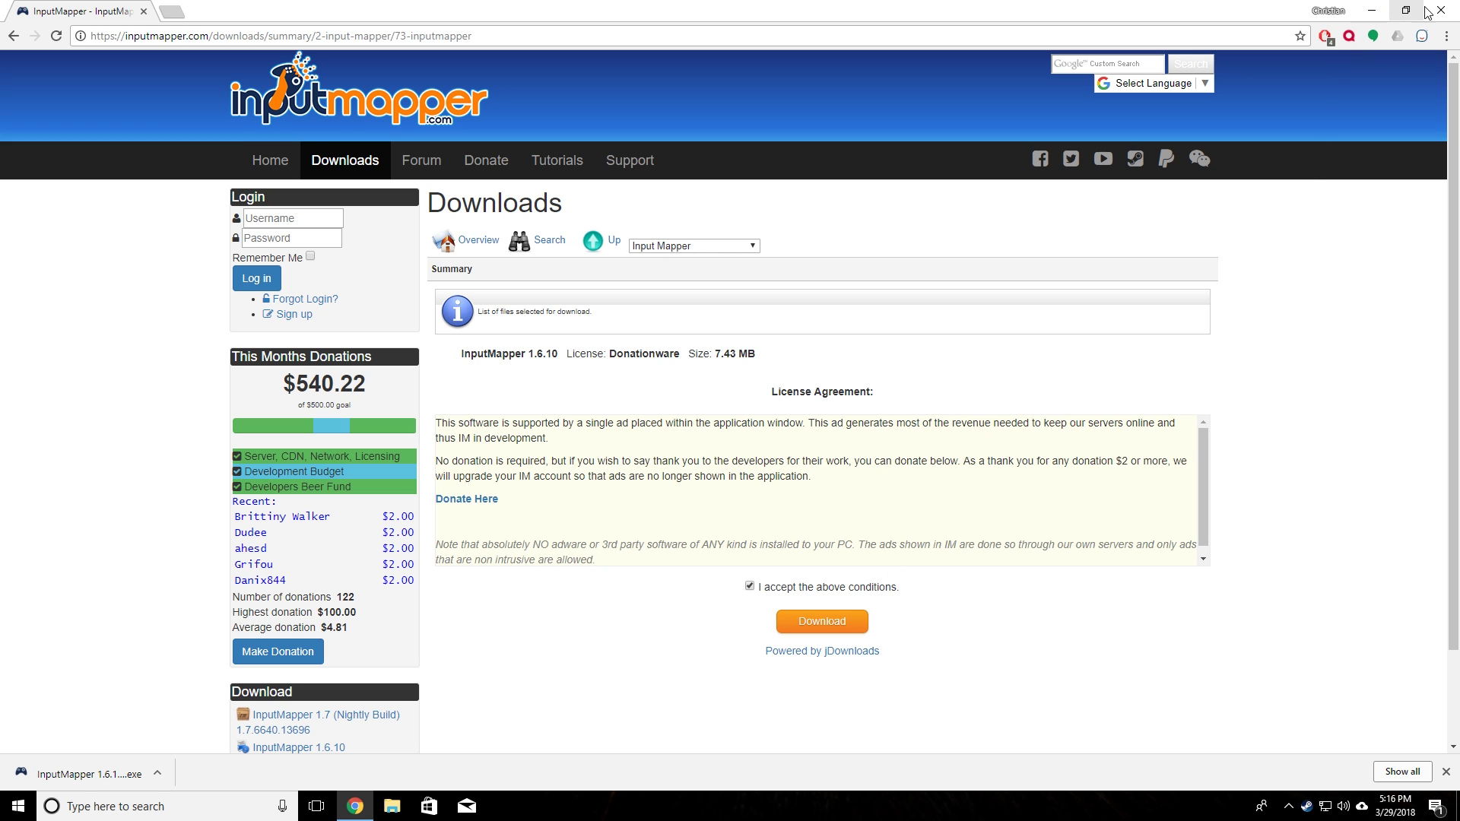
Minimize Chrome and open Bluetooth & other devices from the tray's Bluetooth icon.
click(1372, 9)
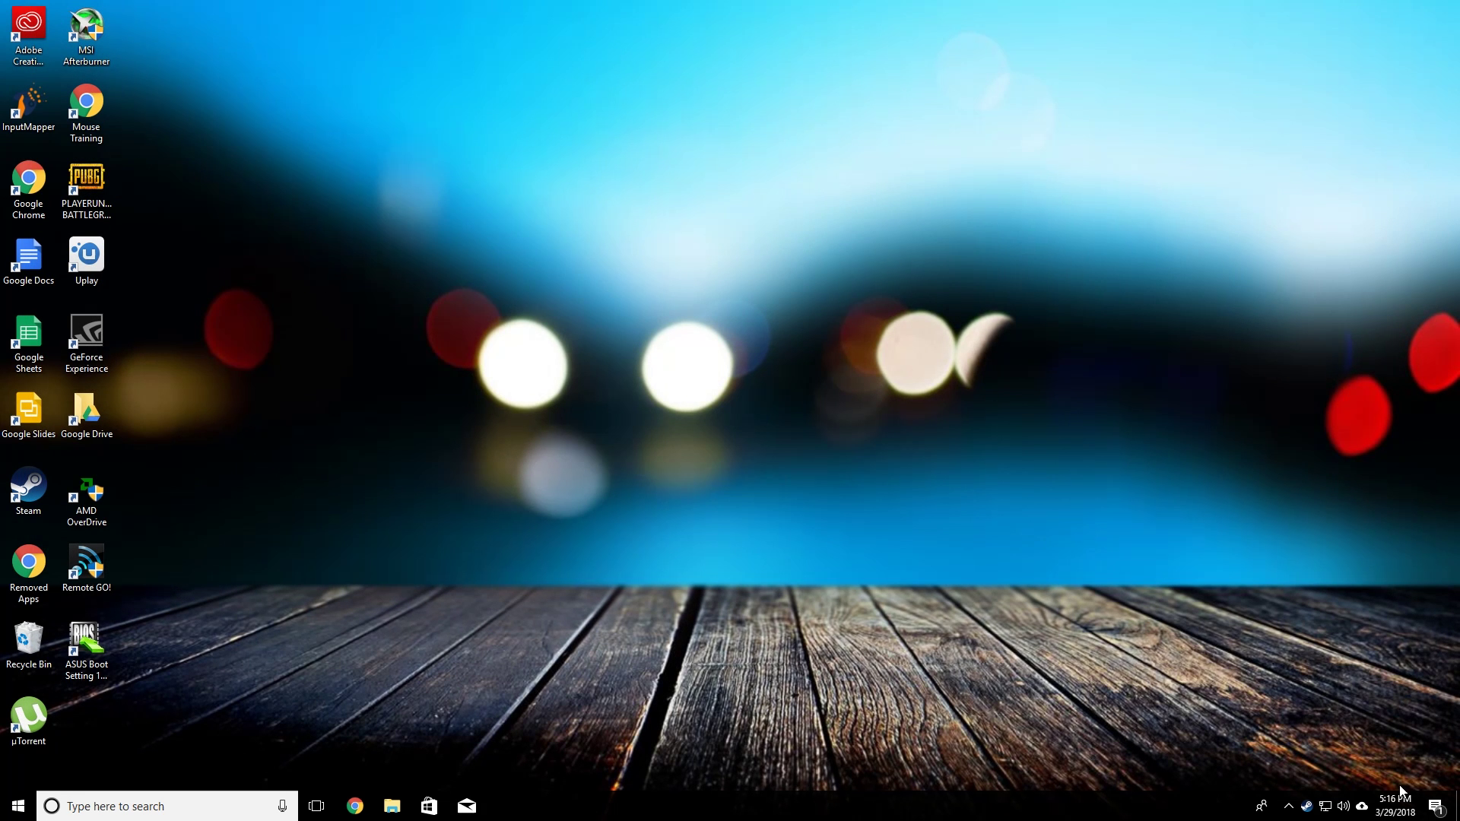
click(1289, 810)
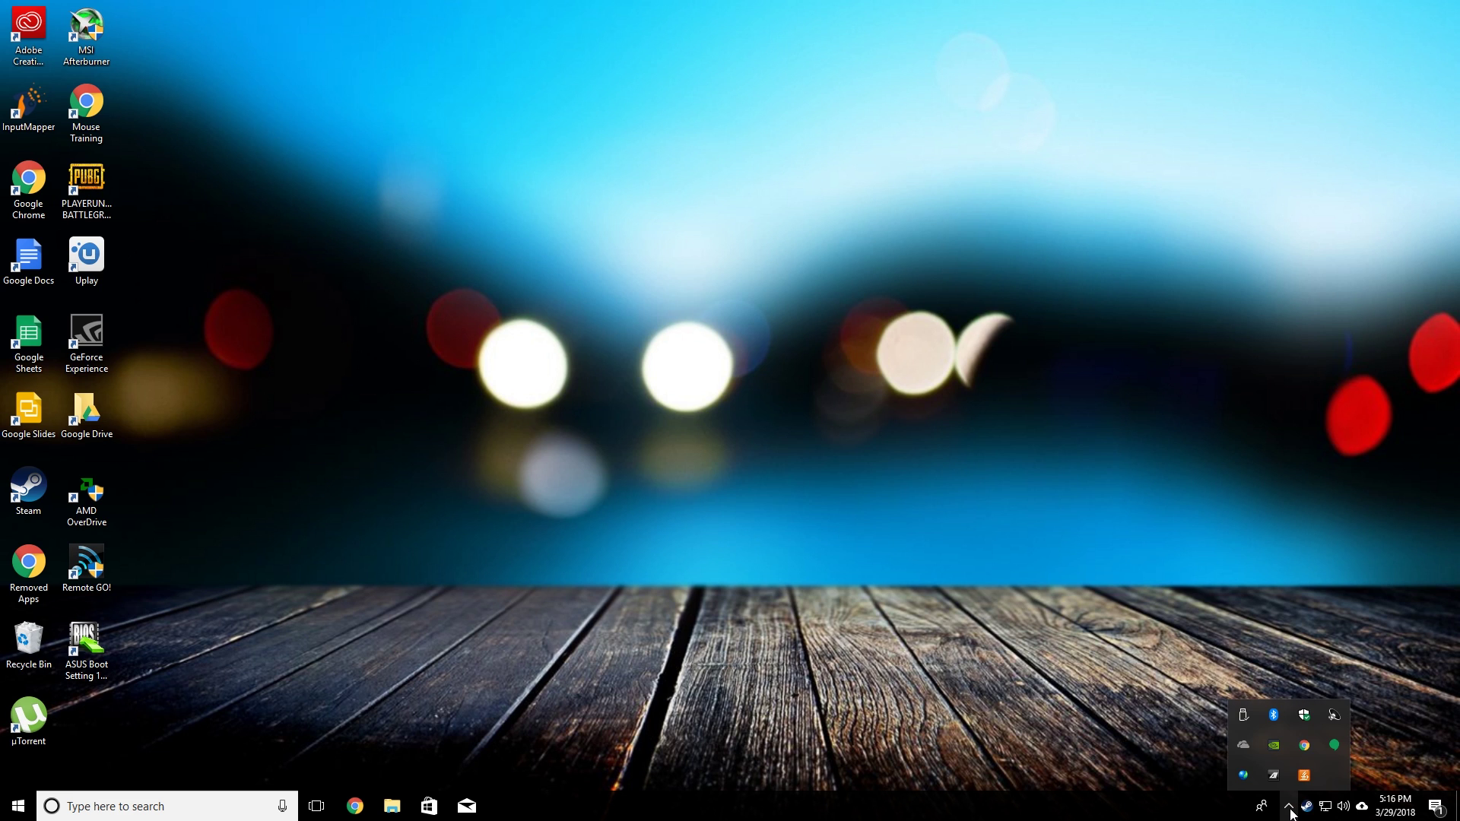
double_click(1274, 715)
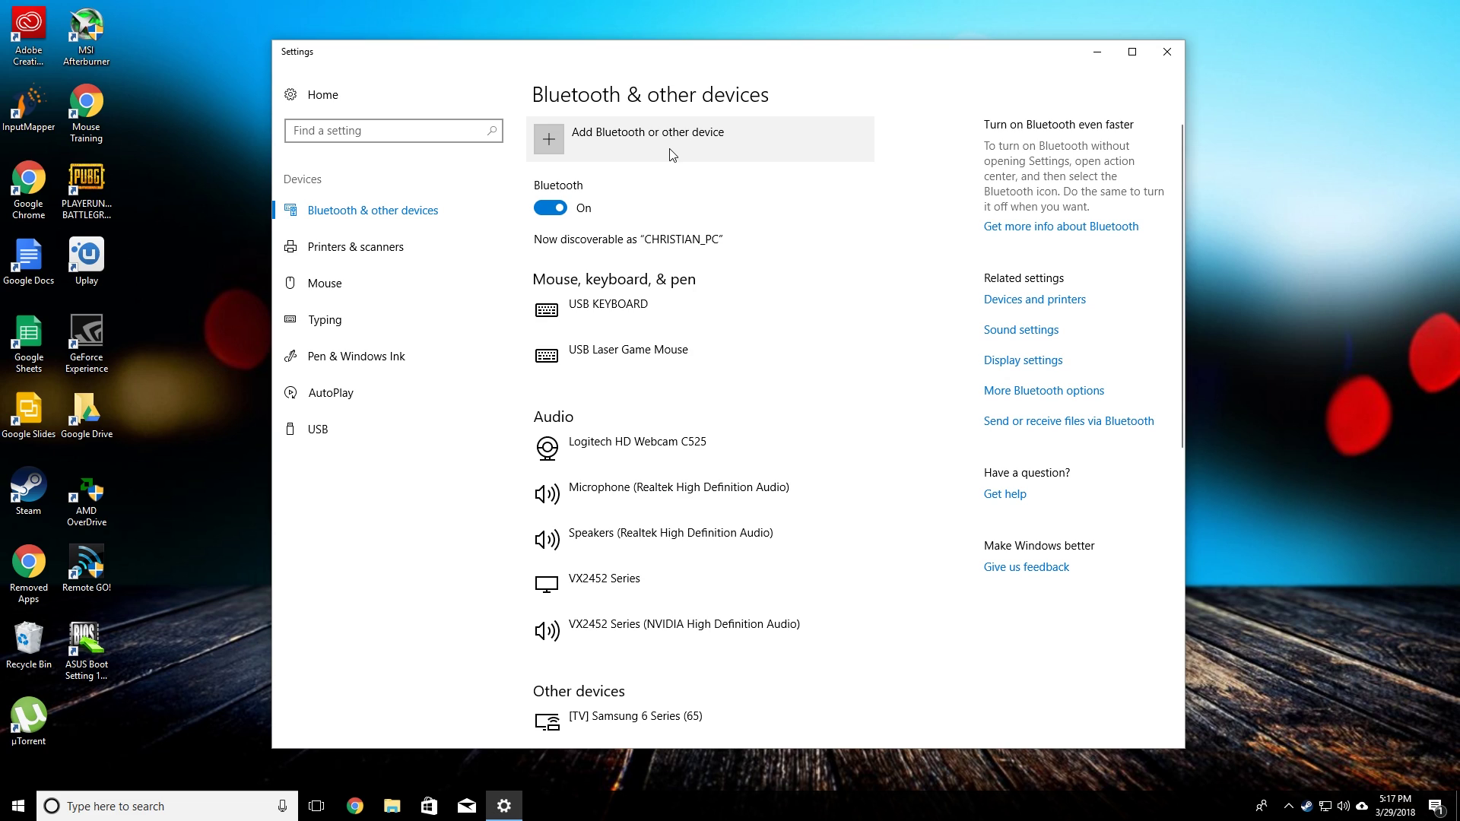
Pair the Wireless Controller as a new Bluetooth device.
click(620, 147)
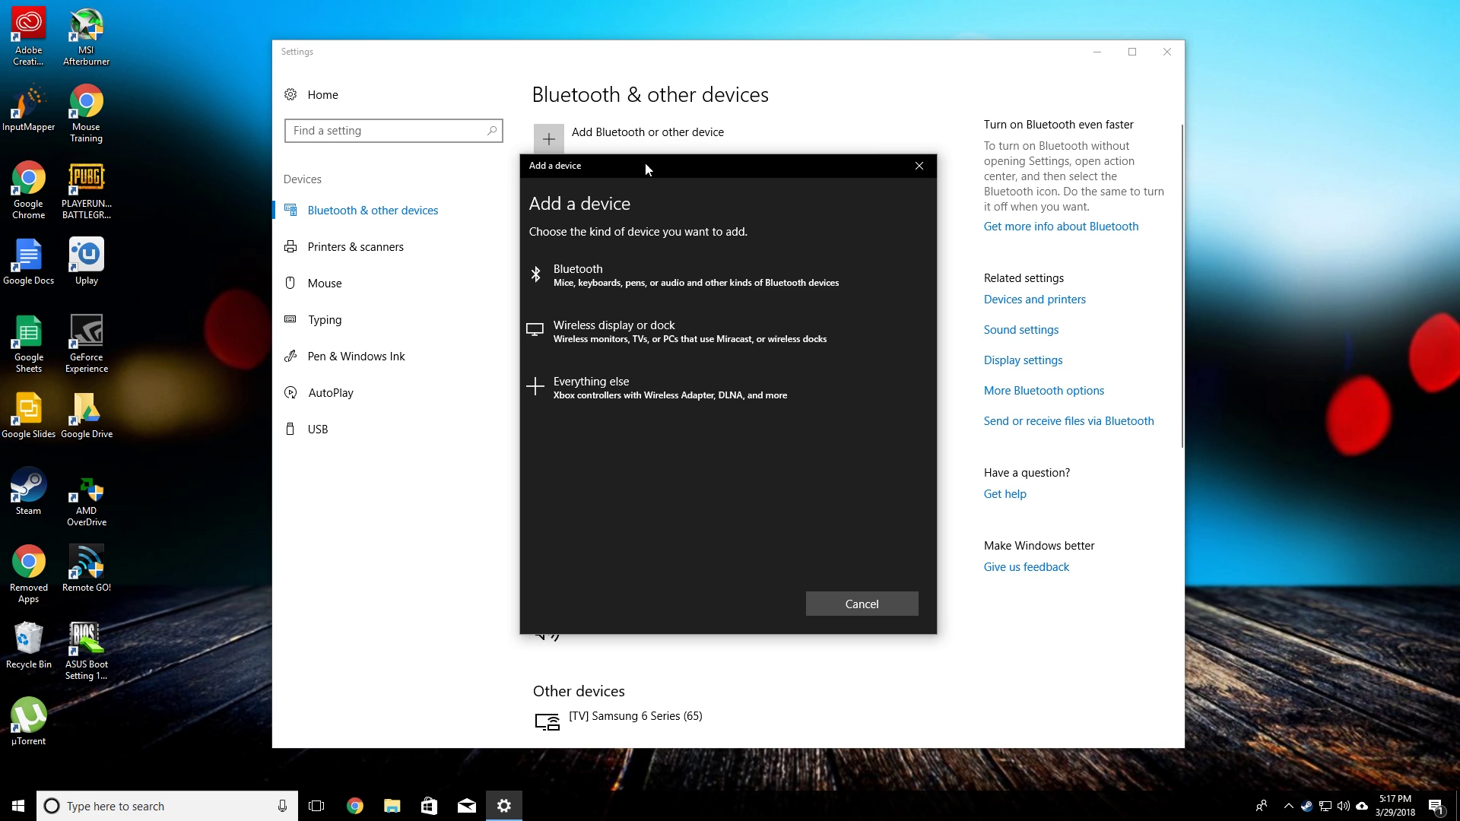
click(576, 276)
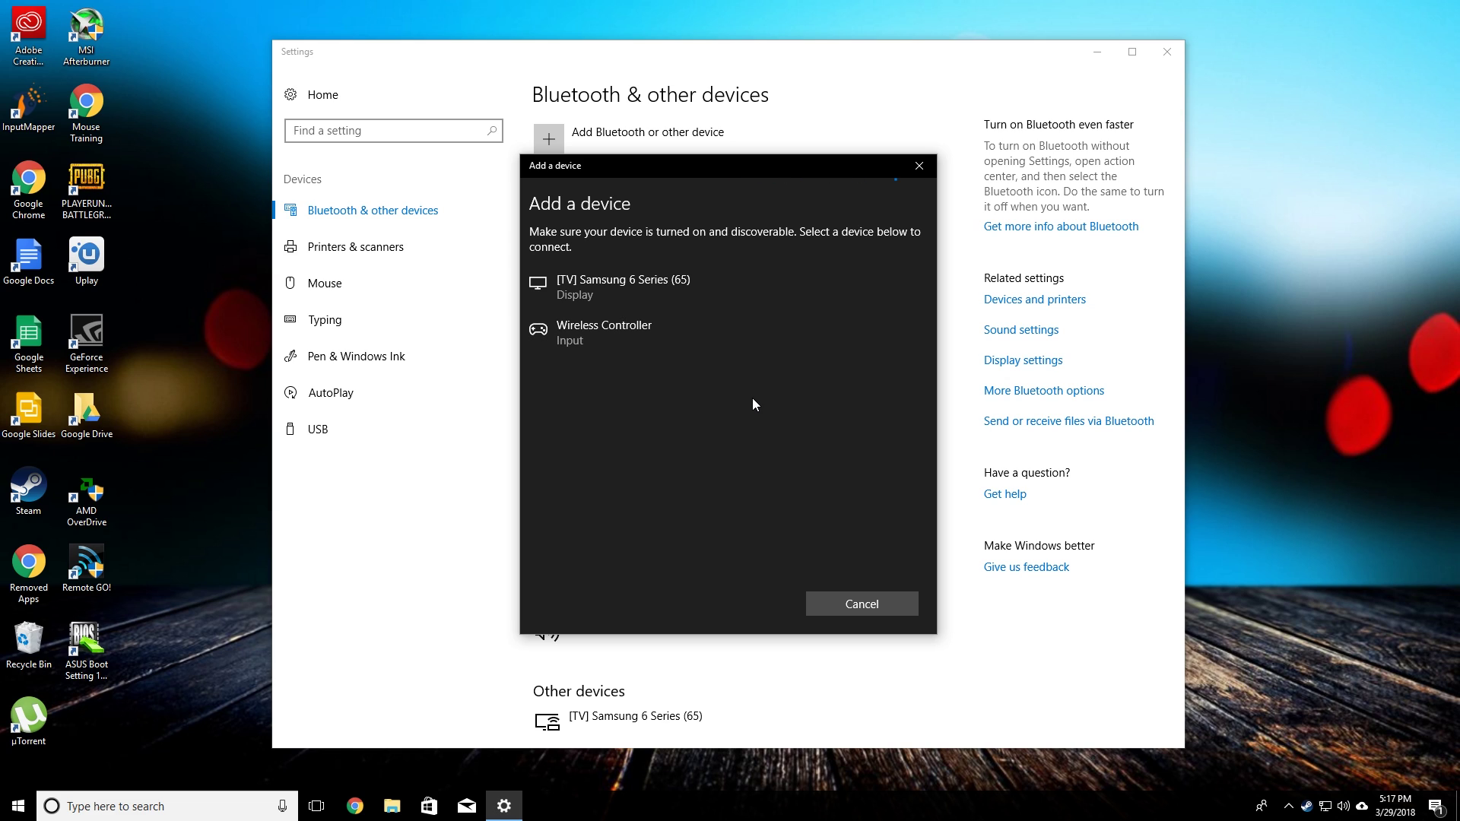
click(600, 330)
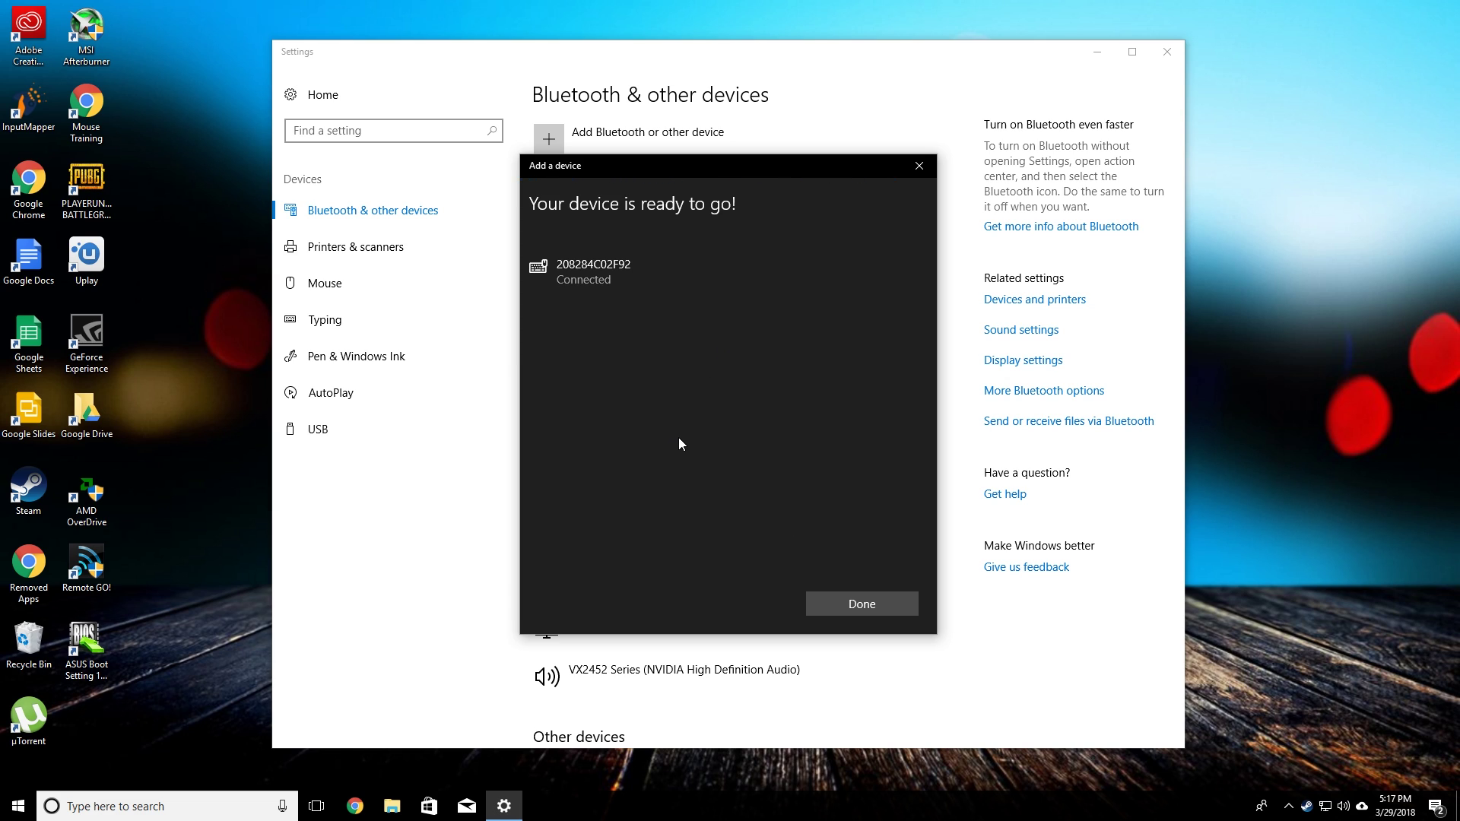
click(832, 601)
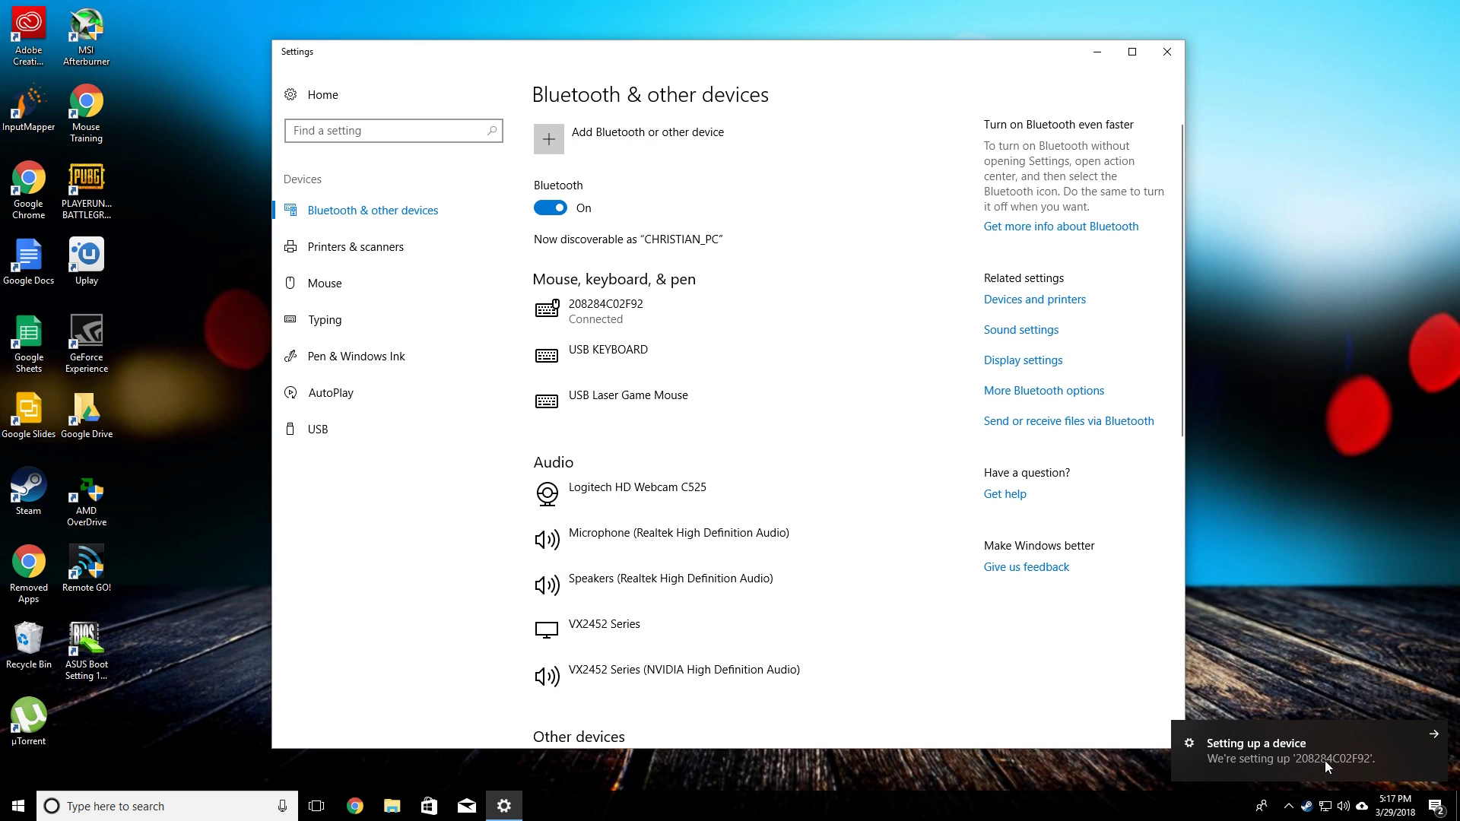
Close Settings and dismiss the notifications panel to return to the desktop.
click(1163, 57)
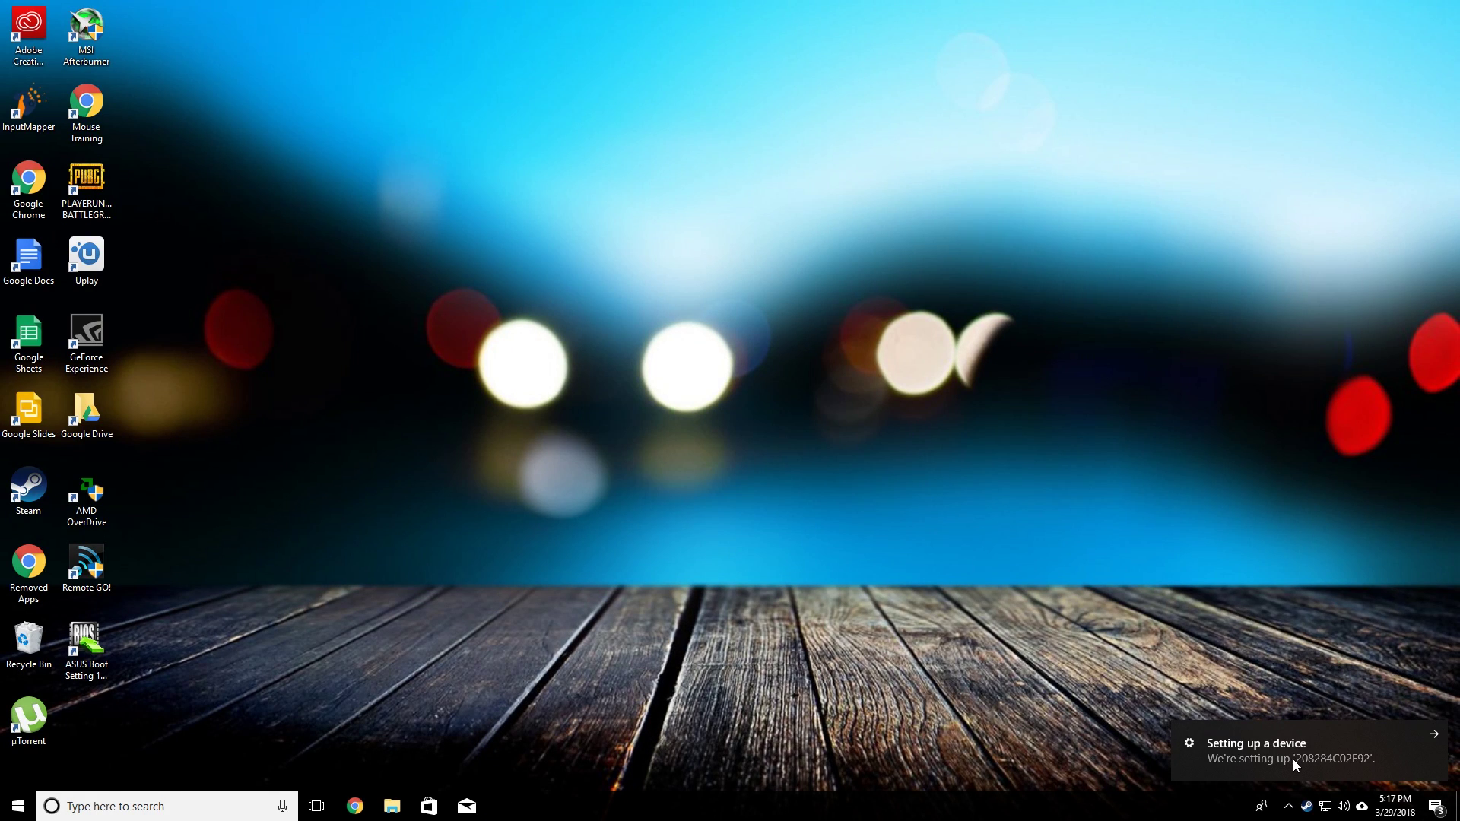
click(1437, 807)
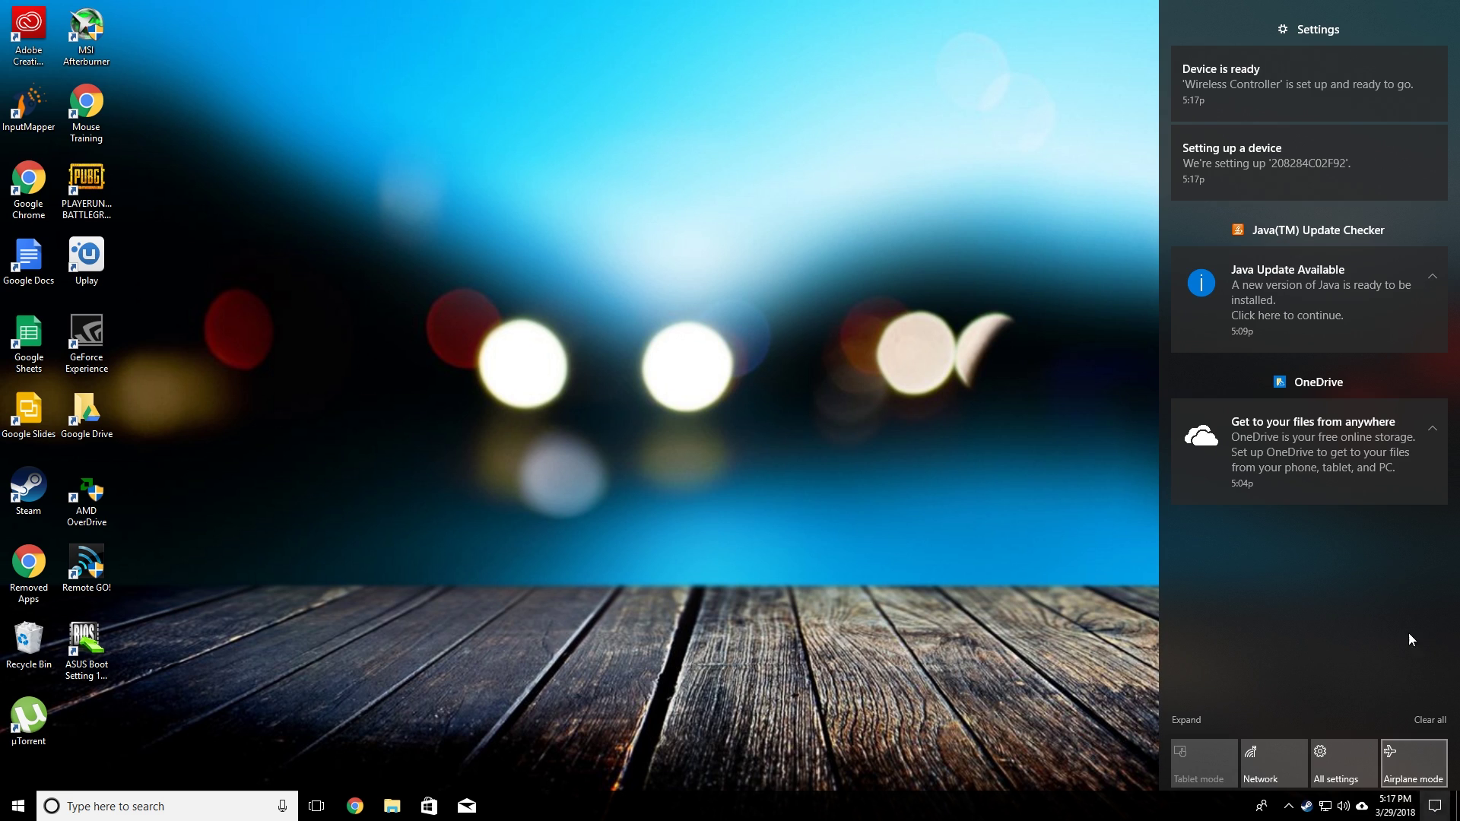
click(772, 378)
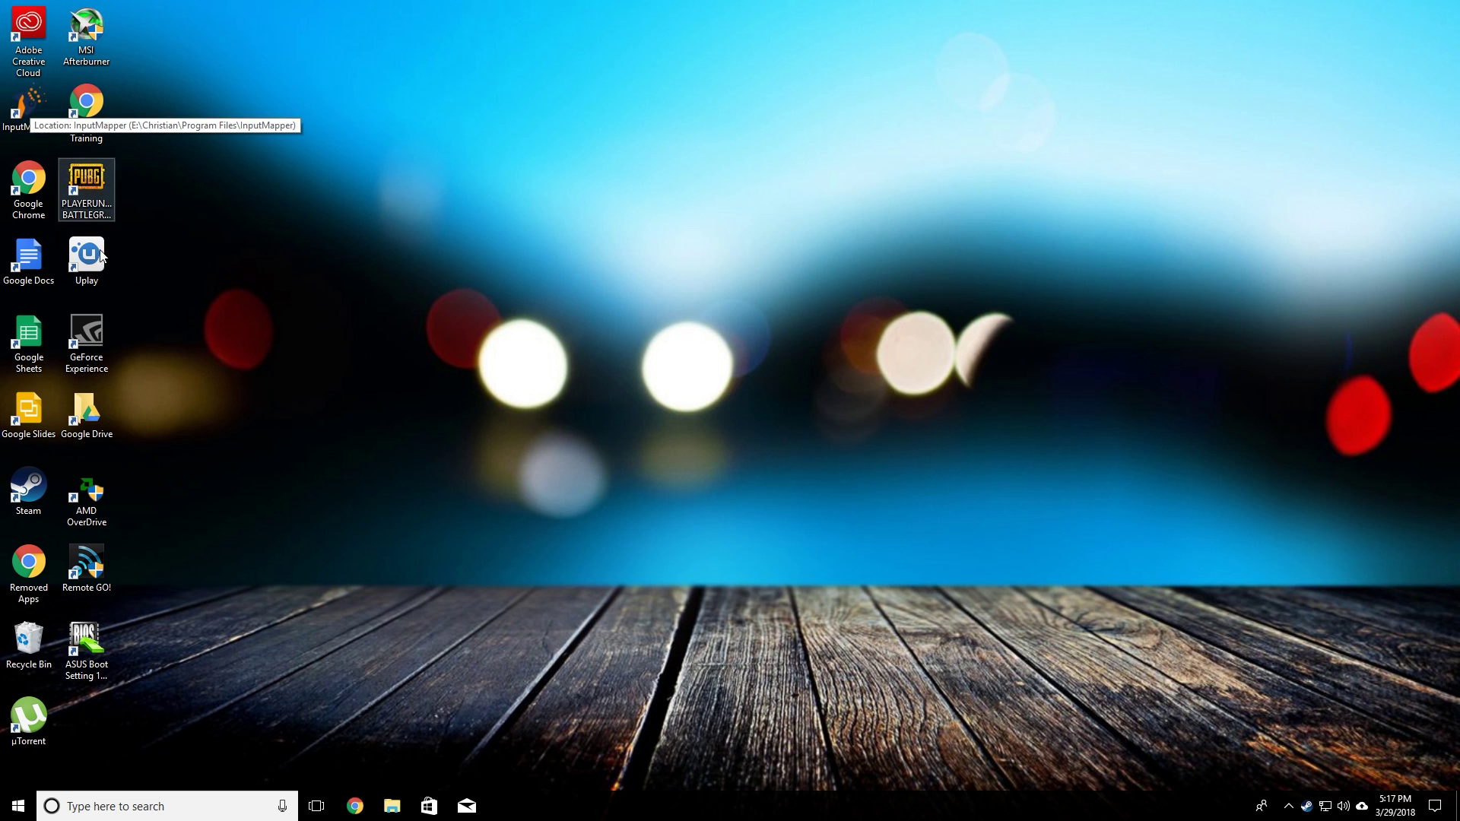
Launch InputMapper by searching 'inp' and maximize its window.
click(187, 818)
text(inp)
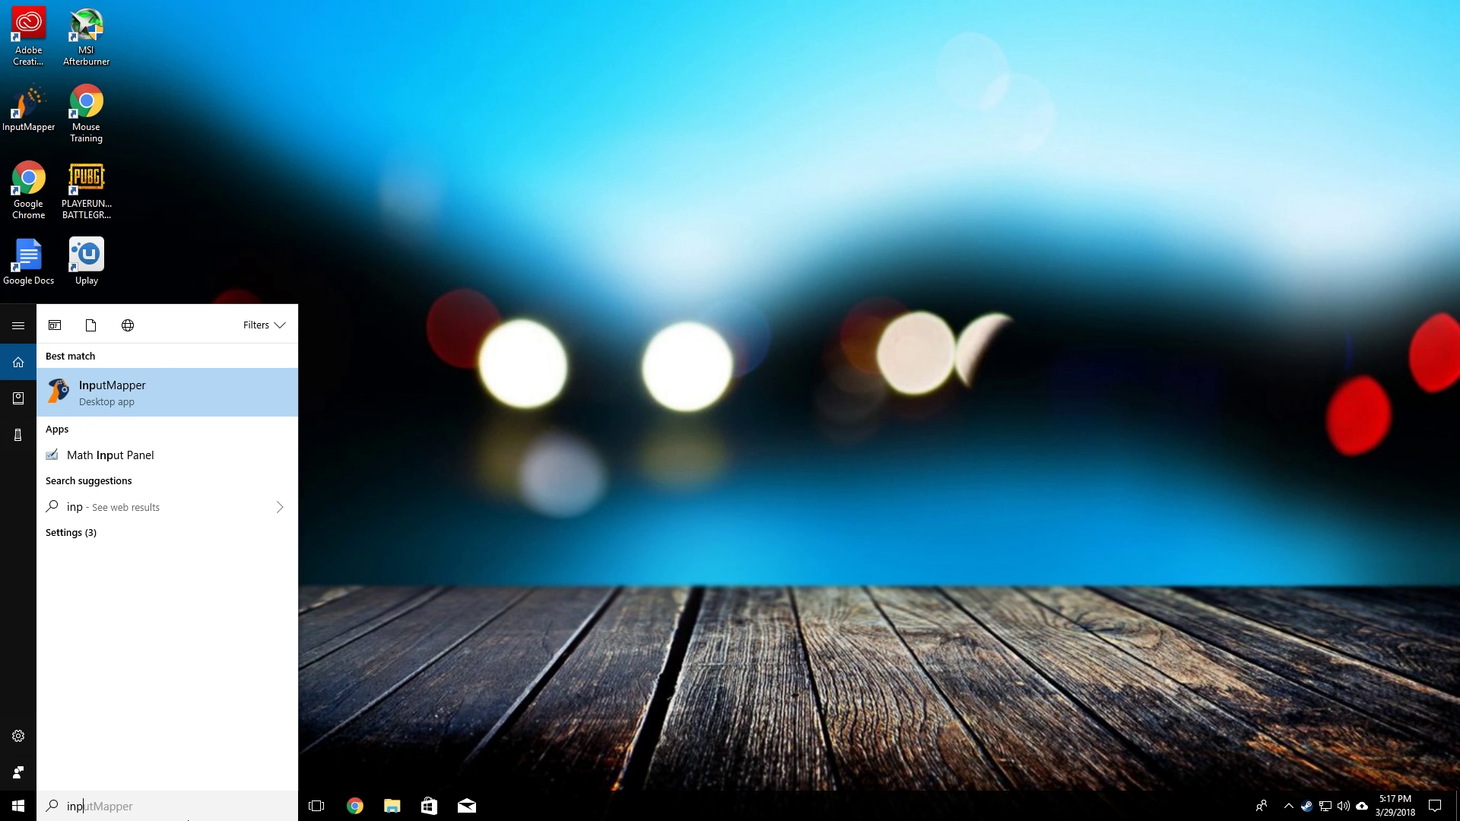
key(Return)
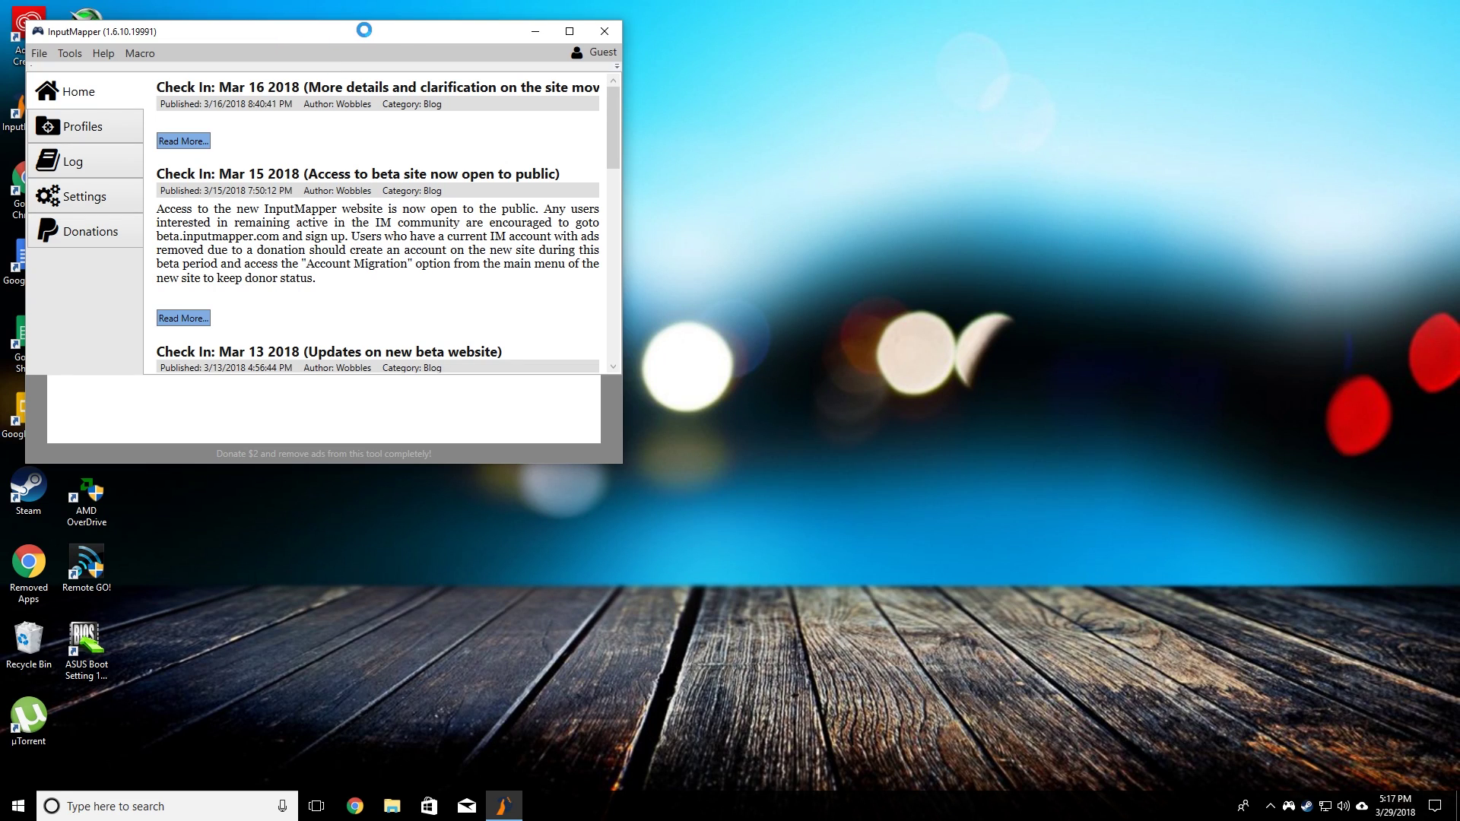
double_click(357, 32)
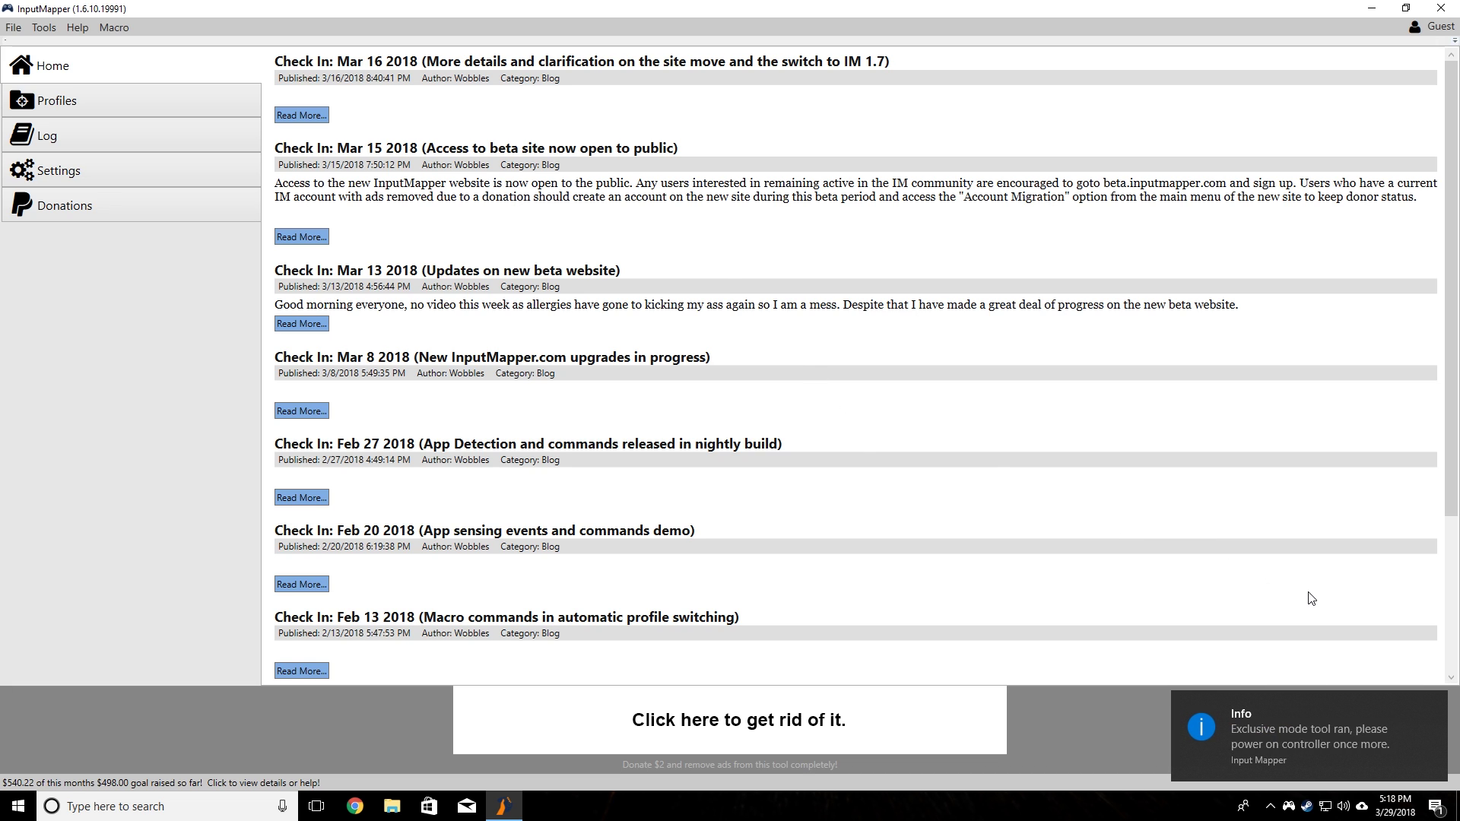
Close the exclusive-mode Info notice in InputMapper.
click(1434, 707)
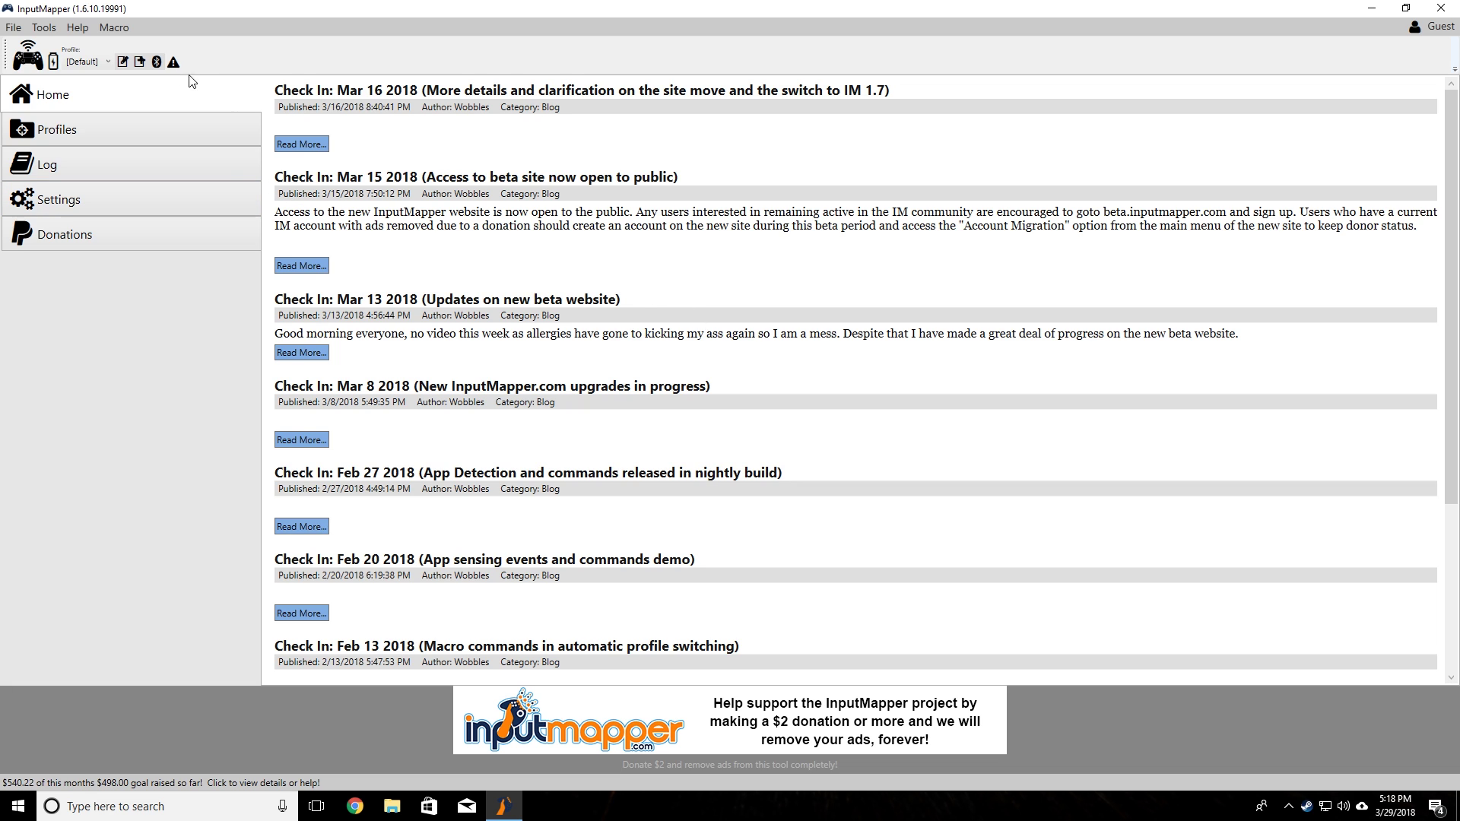
Open InputMapper Settings and go through the Theme, Shell Loader (Beta) and Notifications tabs.
click(81, 203)
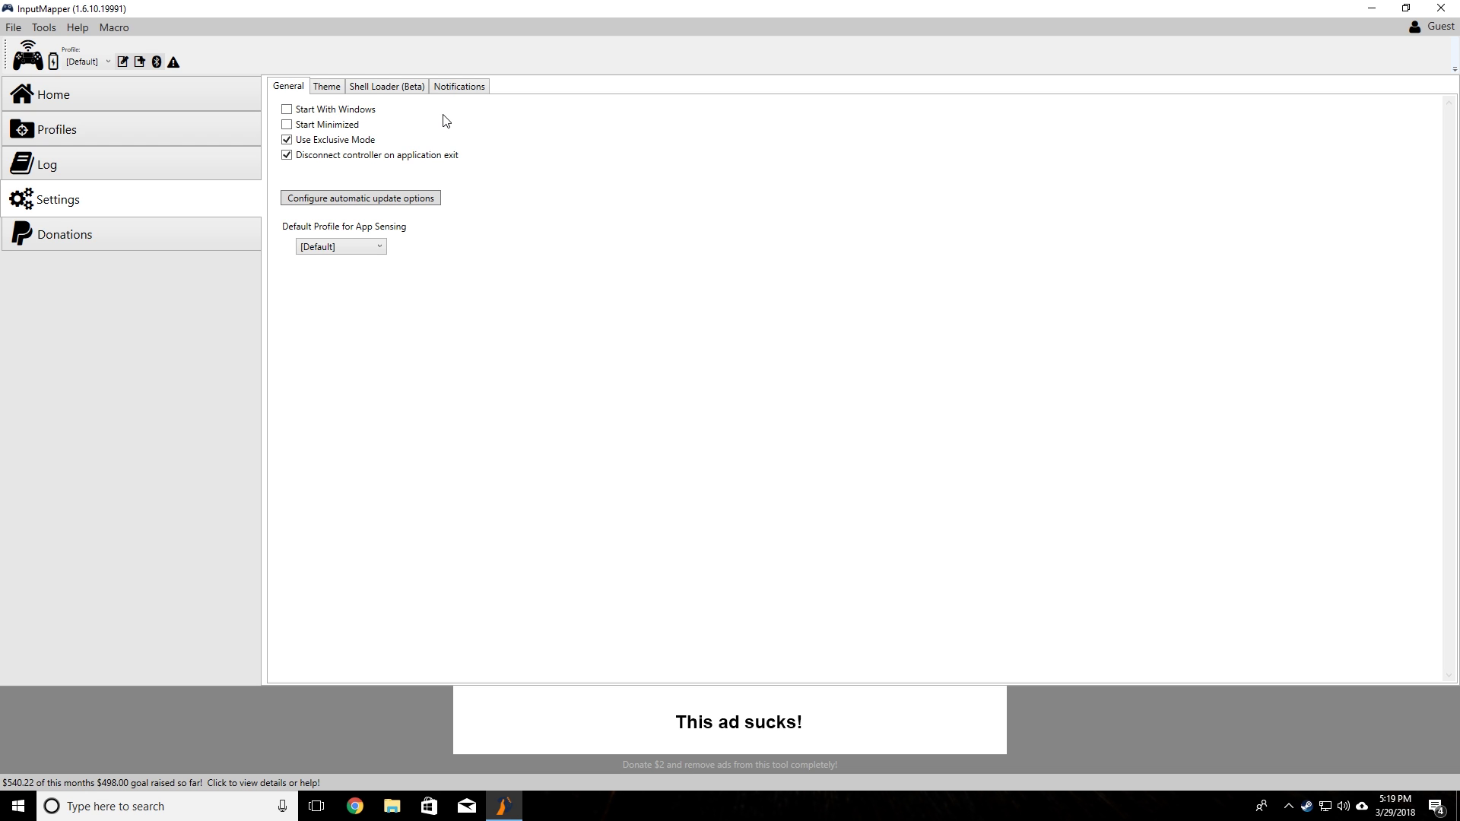
click(330, 91)
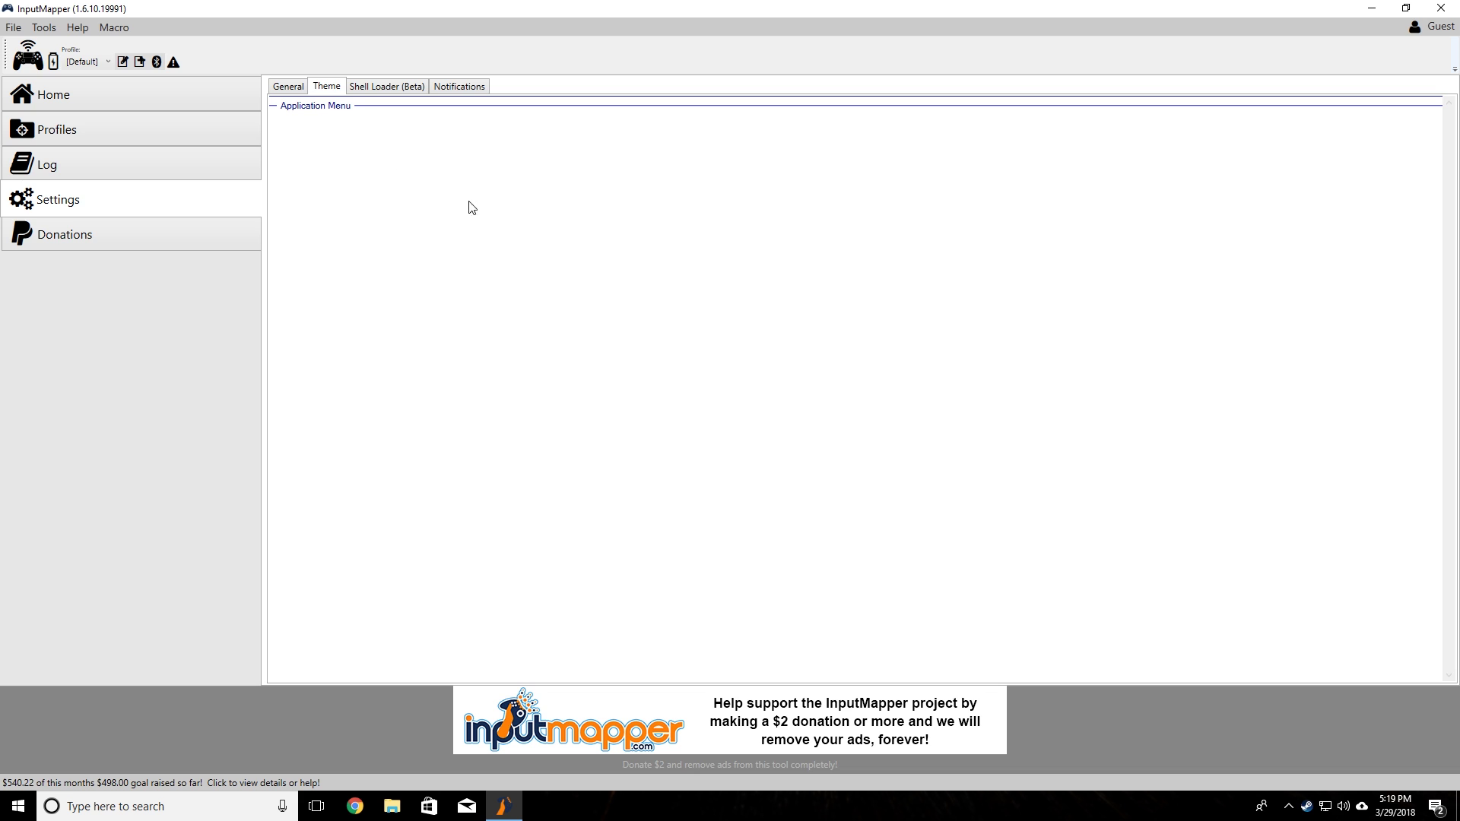
click(388, 89)
click(447, 86)
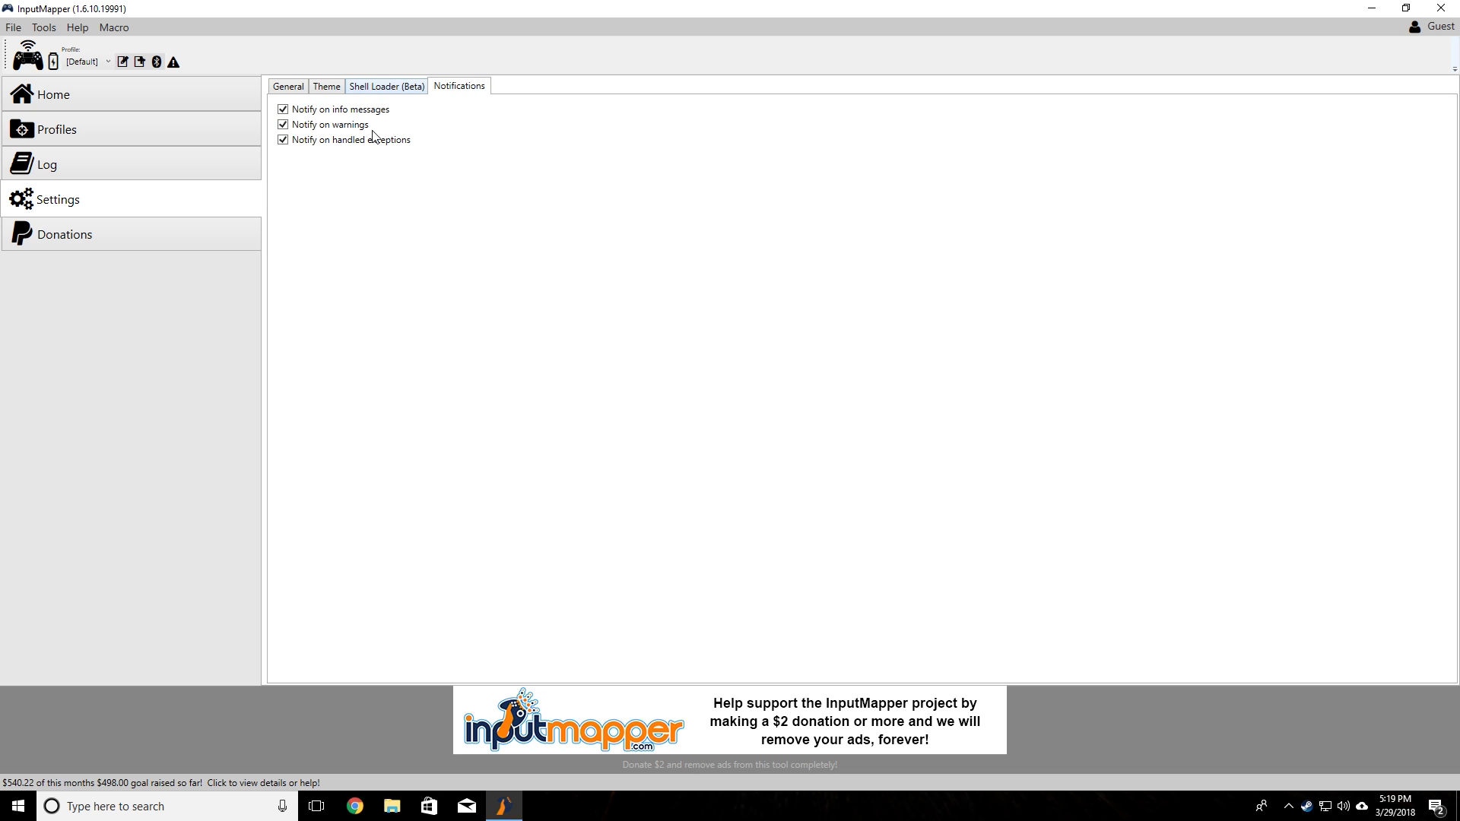
Create New Profile, then browse its Keyboard, Controller, Mouse and Media Controls mapping targets without assigning any.
click(65, 131)
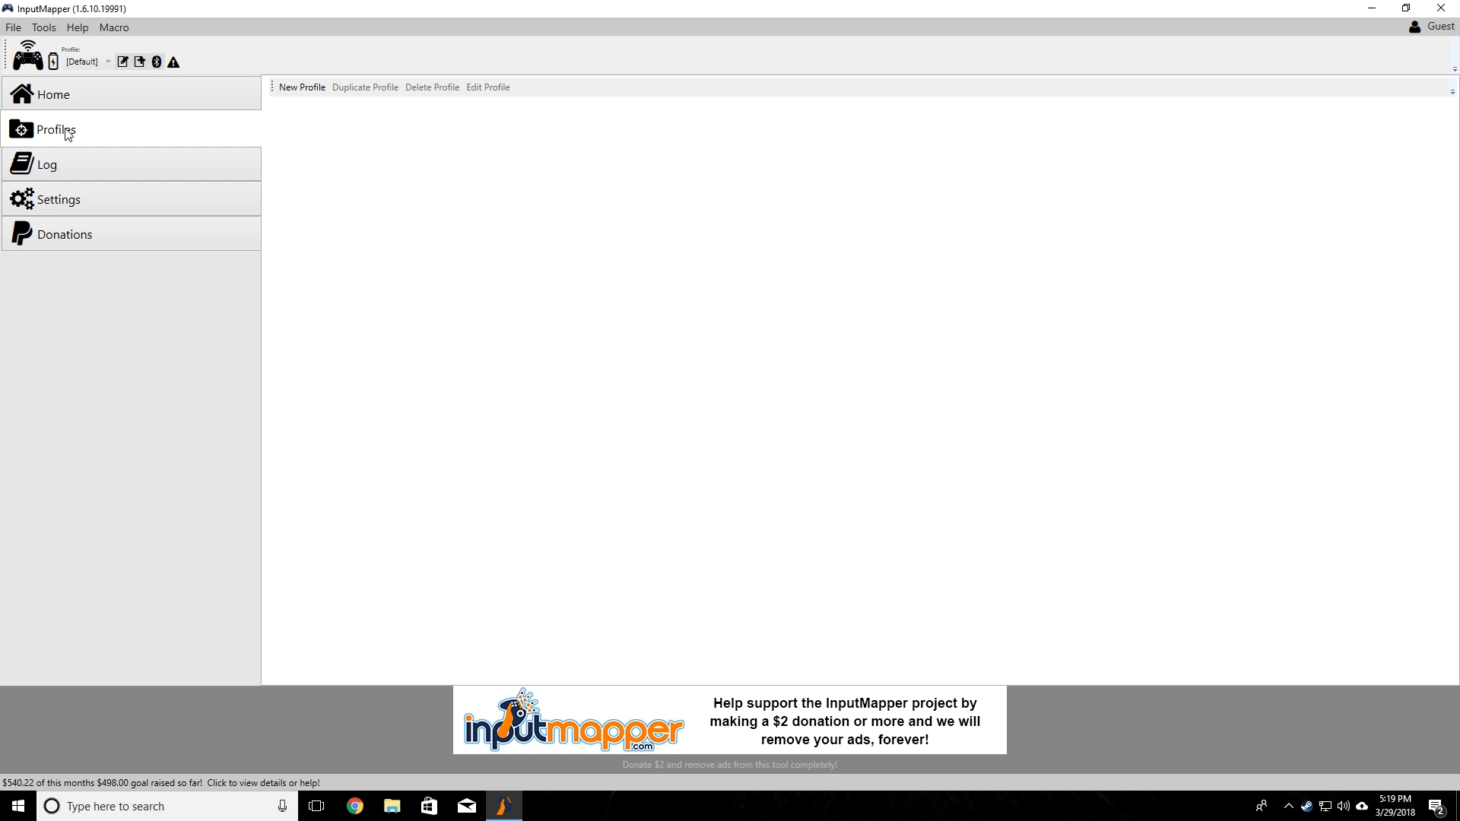
click(302, 89)
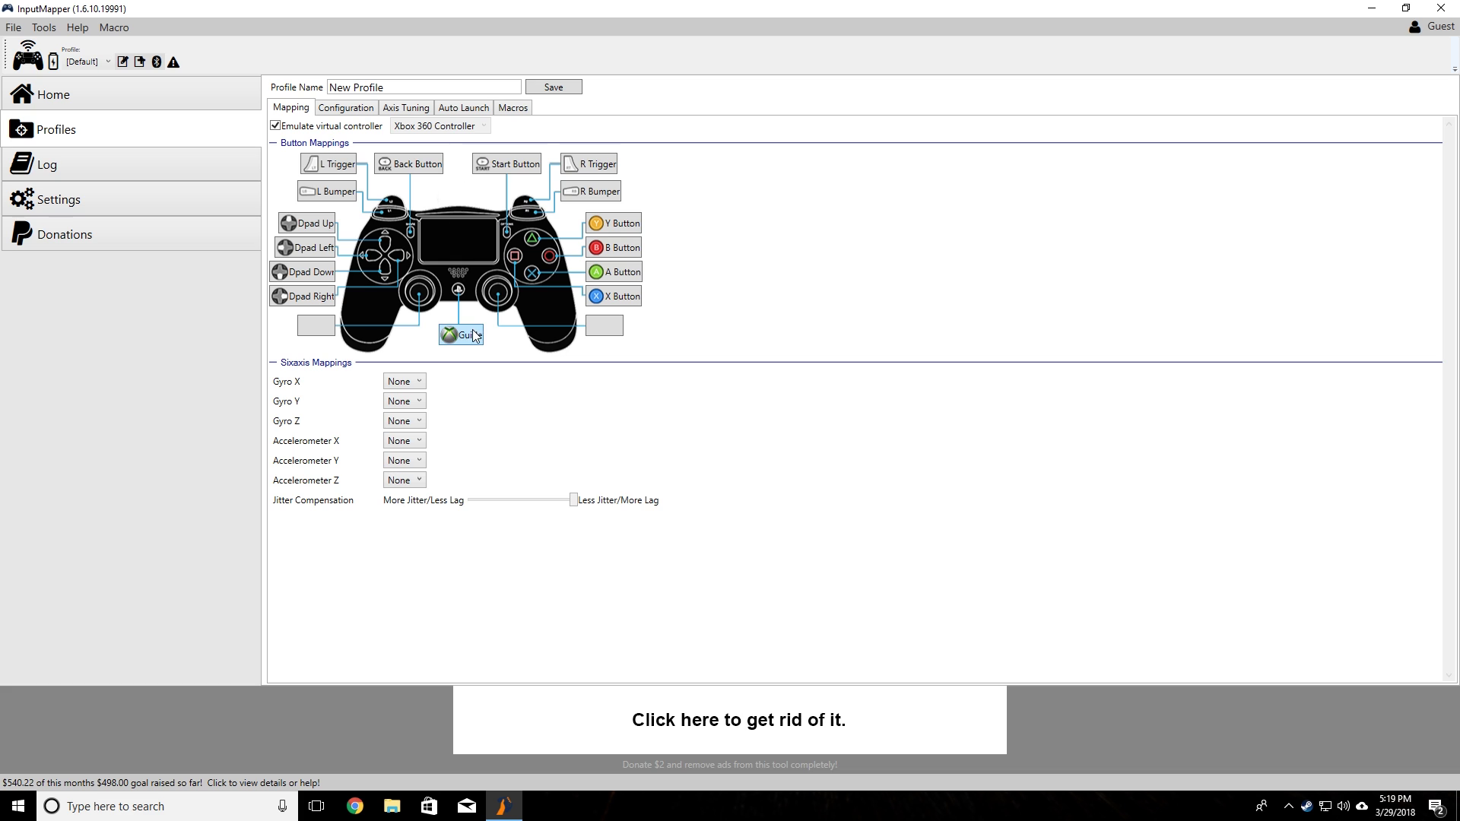
click(515, 175)
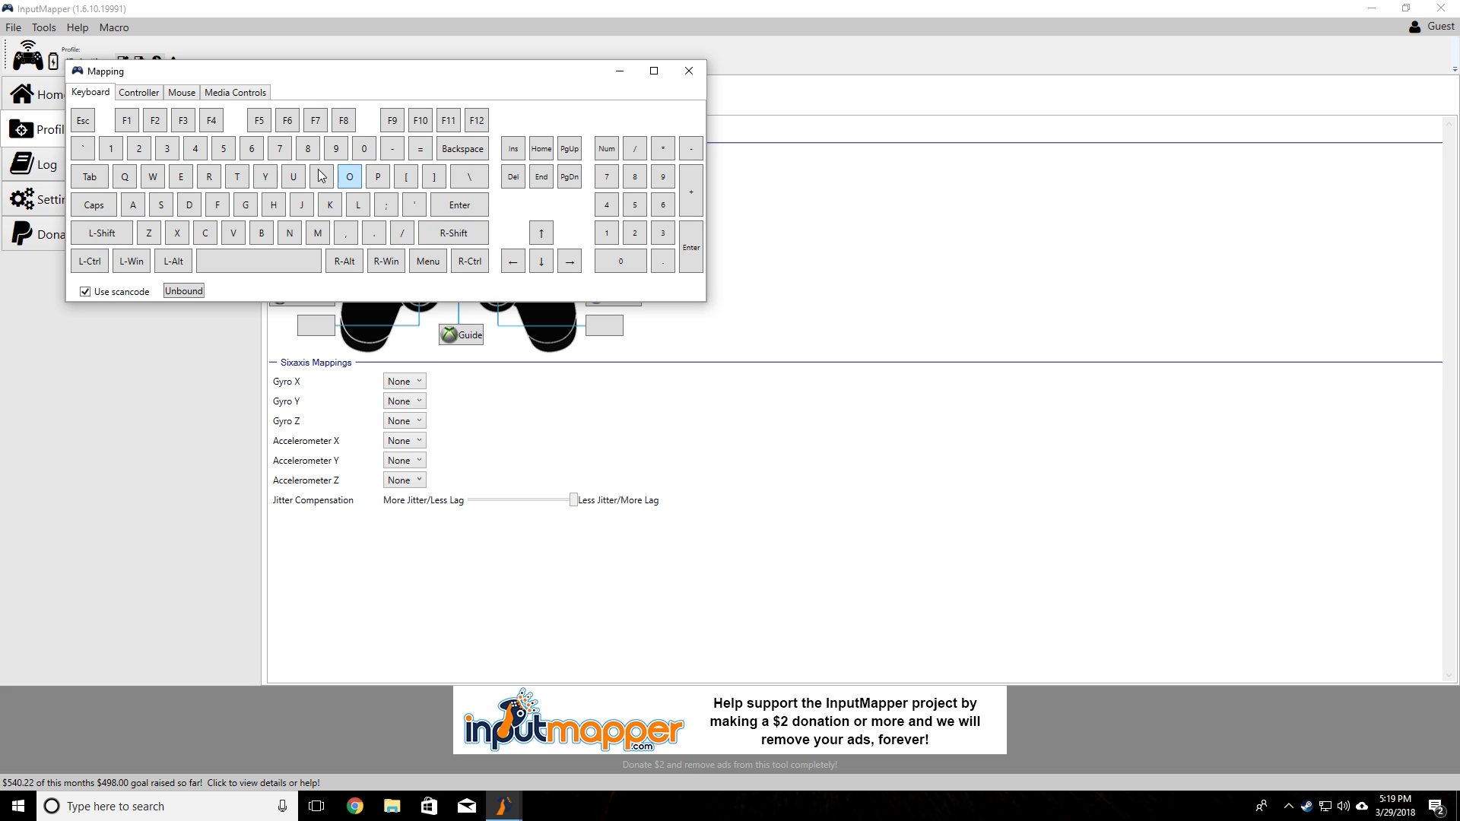
click(149, 92)
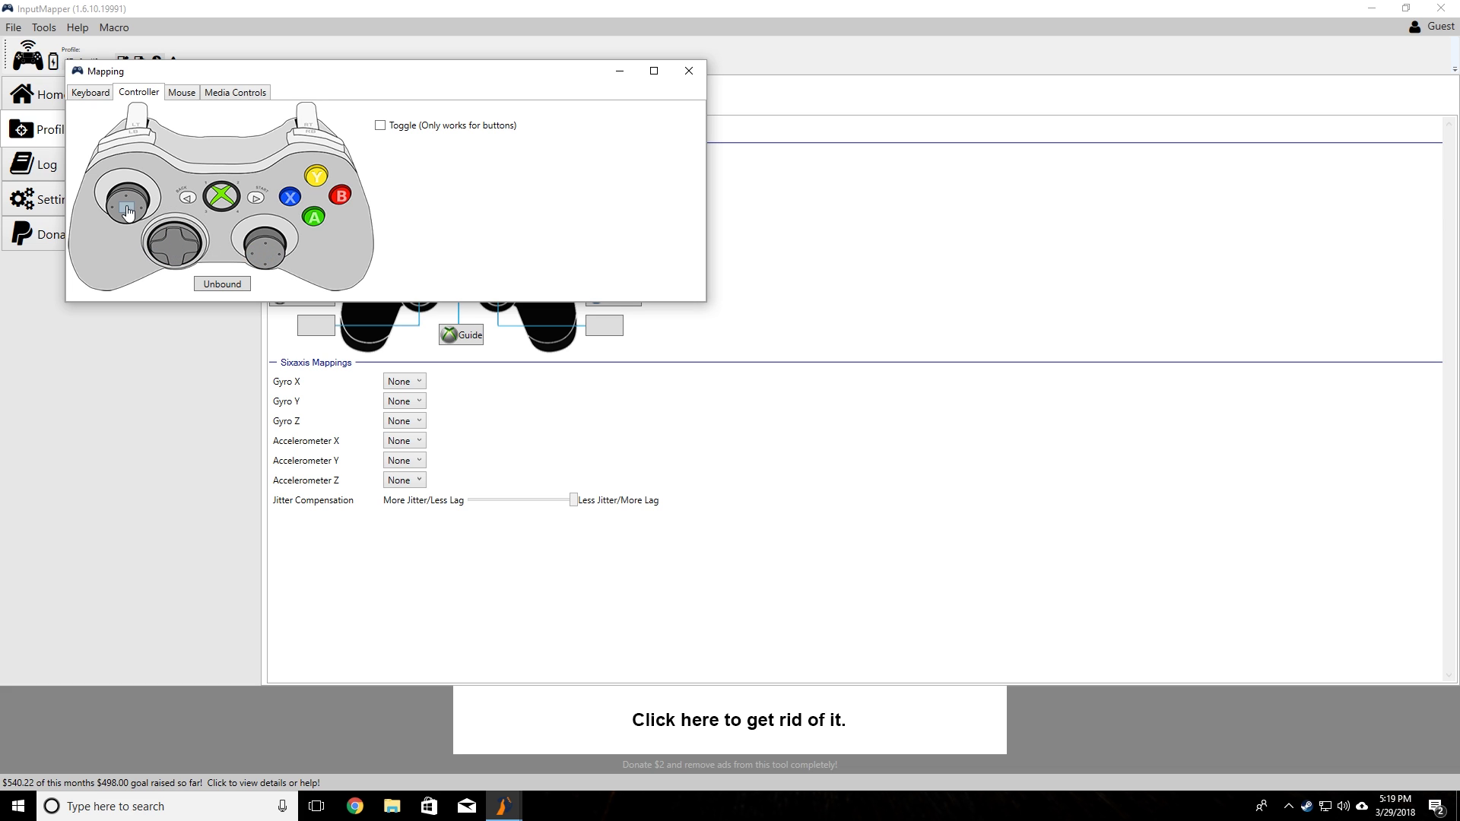
click(187, 92)
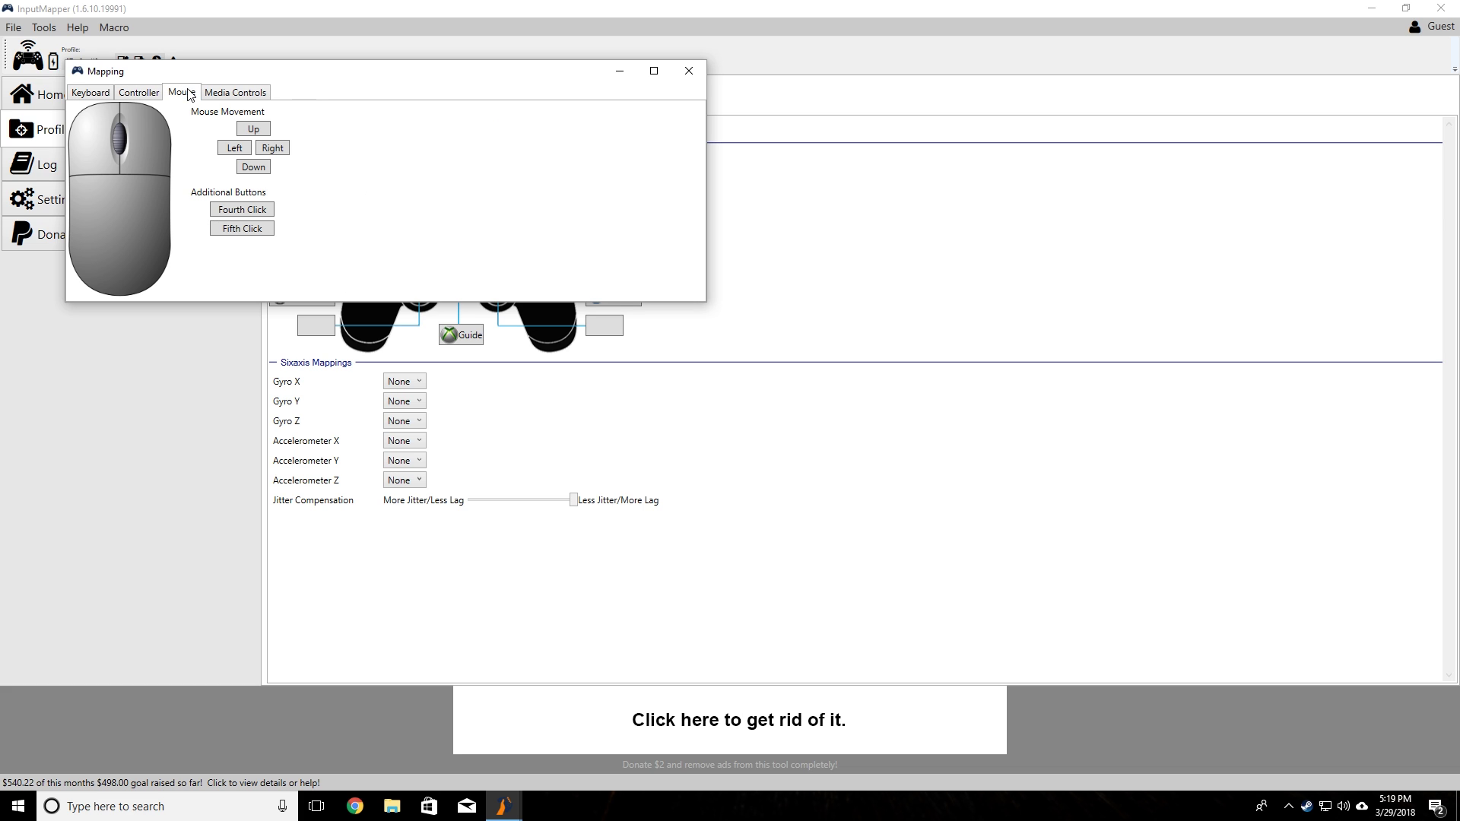
click(230, 92)
click(124, 94)
click(90, 93)
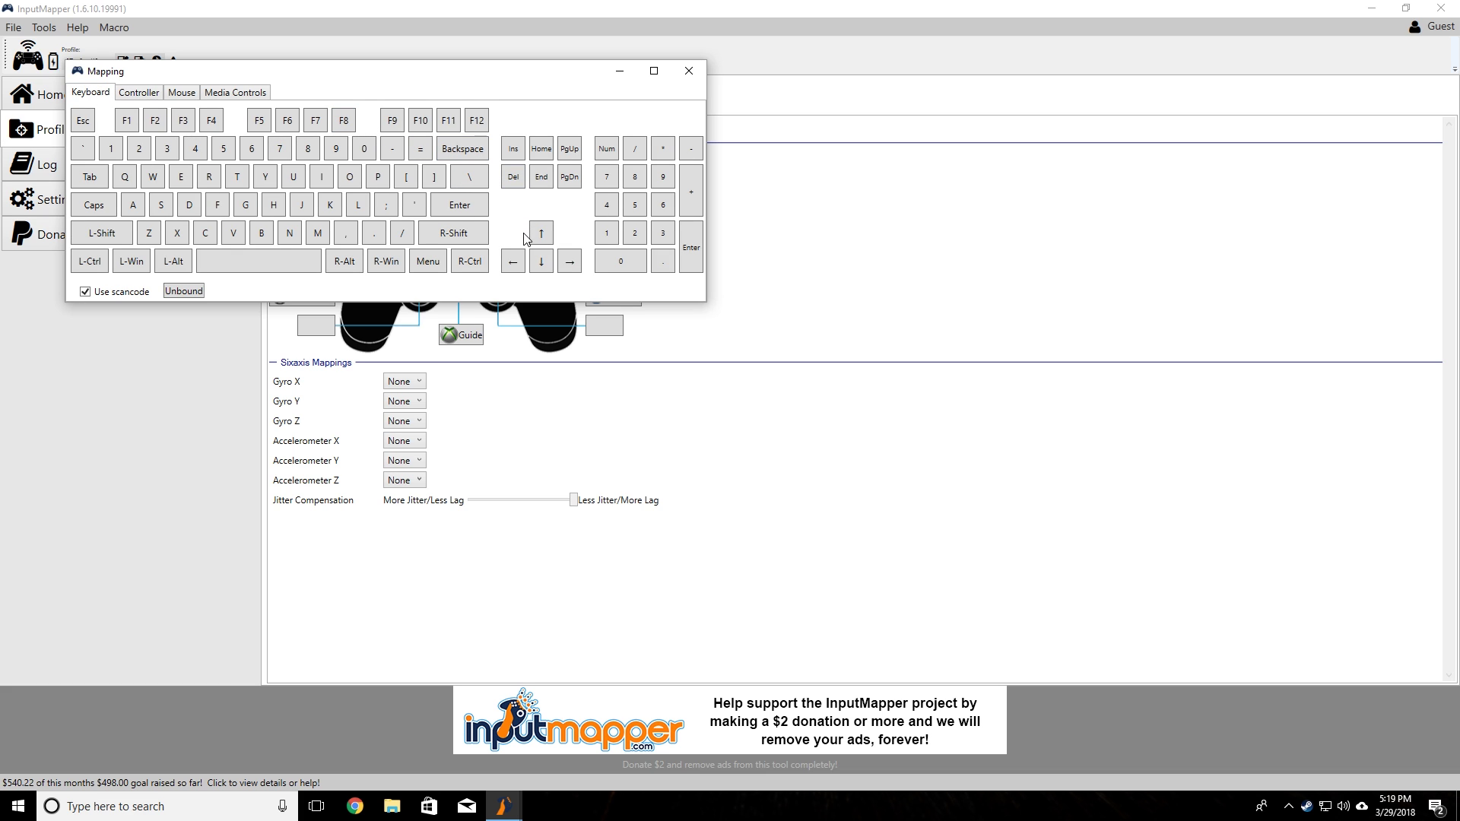
click(689, 73)
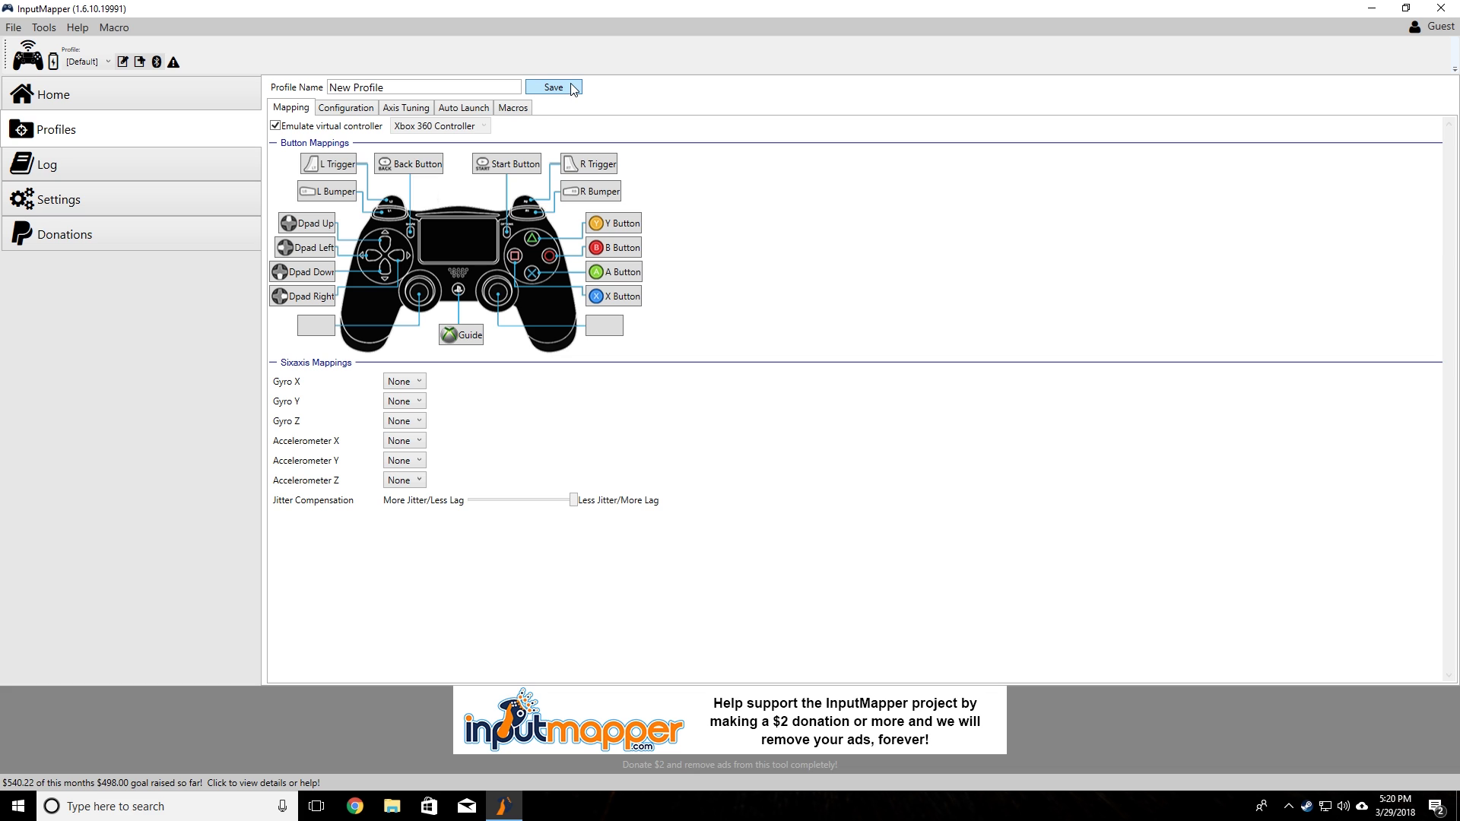
Confirm New Profile appears in the profile list beside [Default] and [Auto Sense], keeping [Default] active.
click(94, 62)
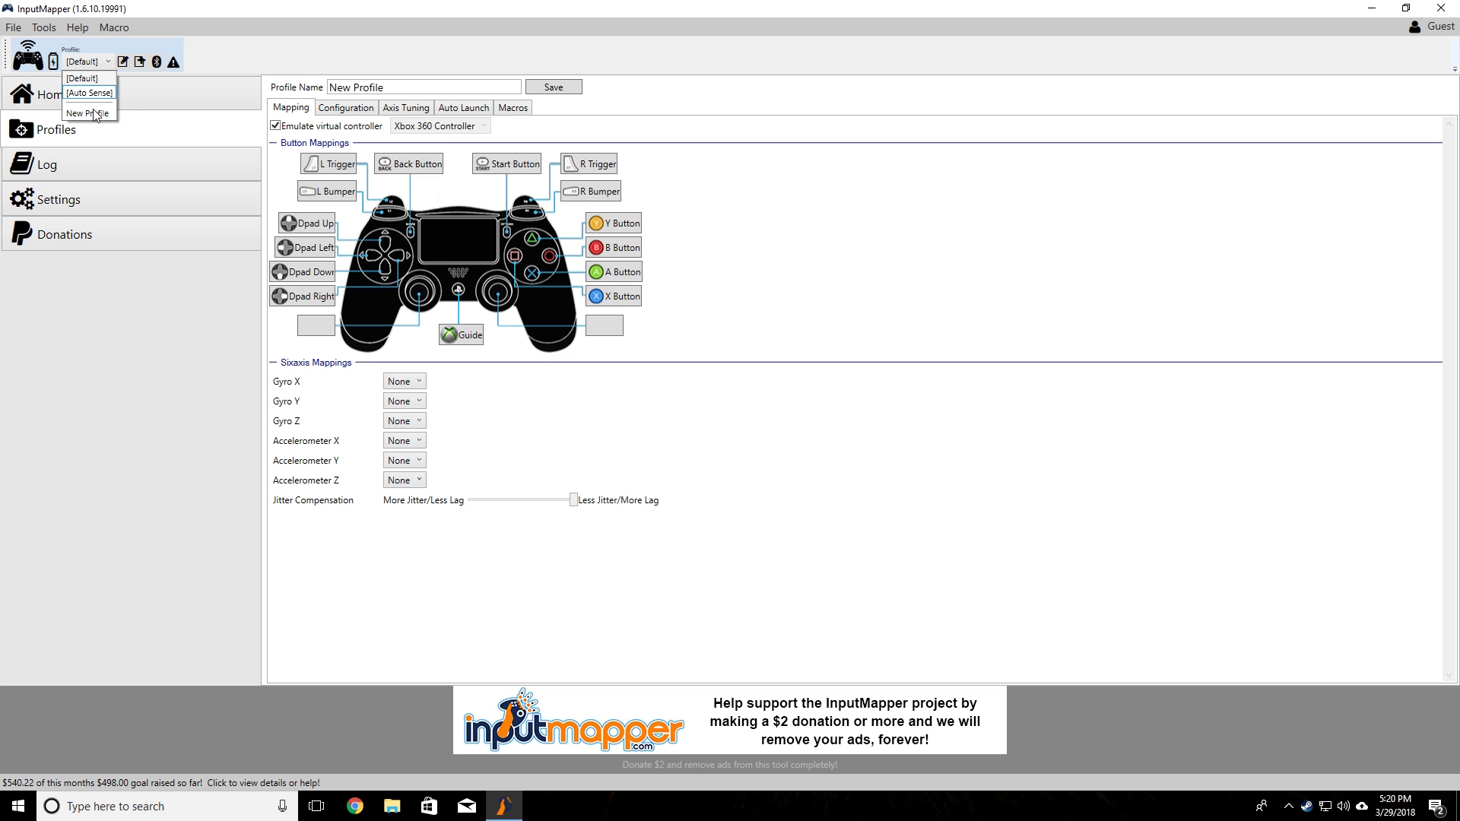
click(94, 62)
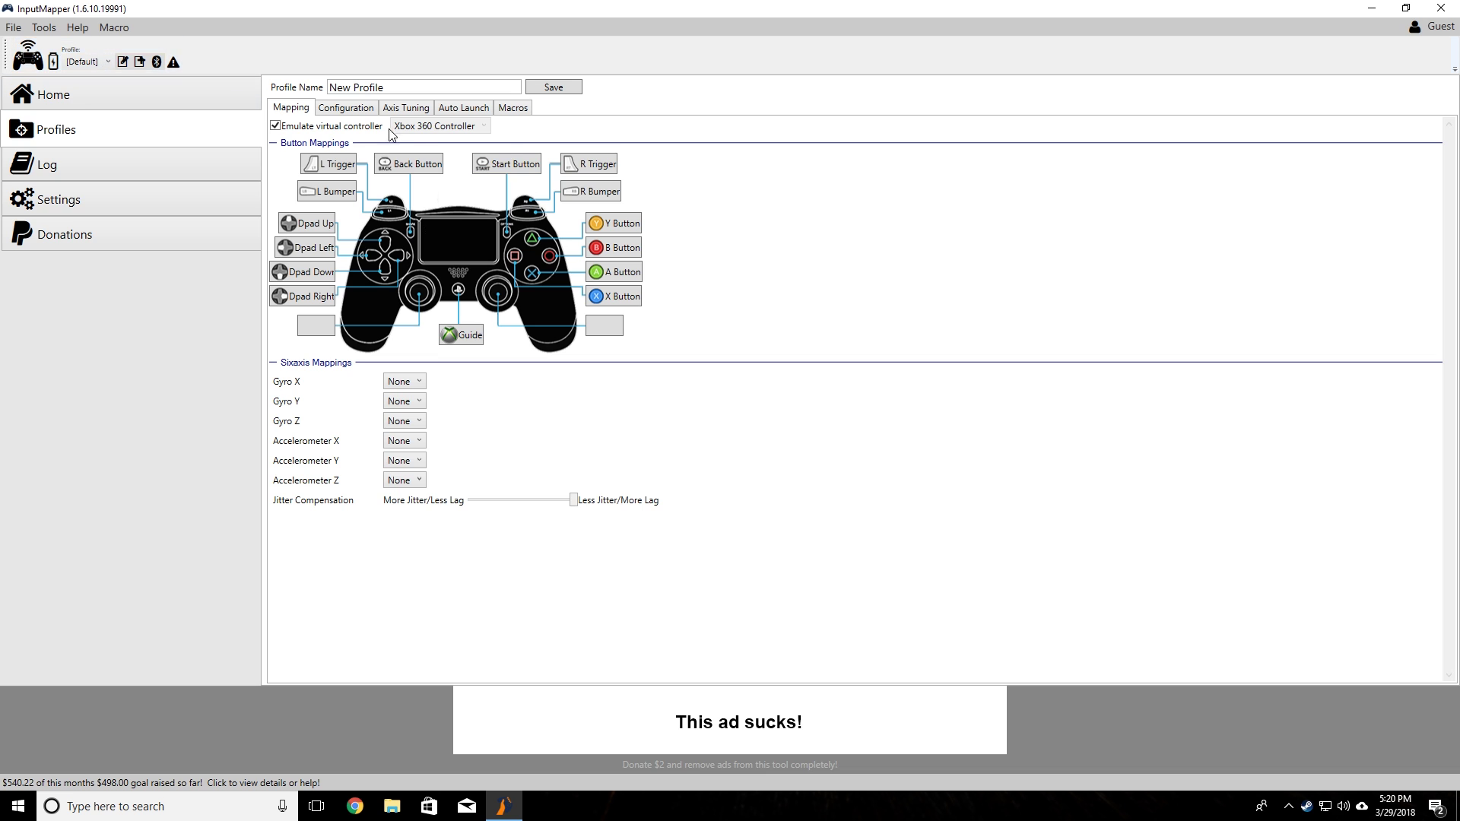